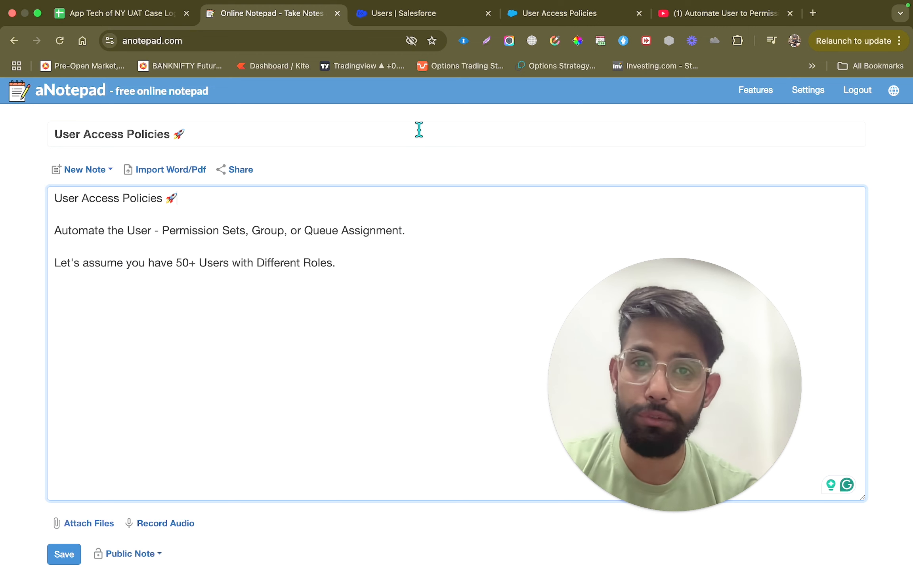
Step: Read the introduction of the Salesforce Help article on User Access Policies, focusing on automating users' assignments
{"action": "left_click", "coordinate": [559, 13]}
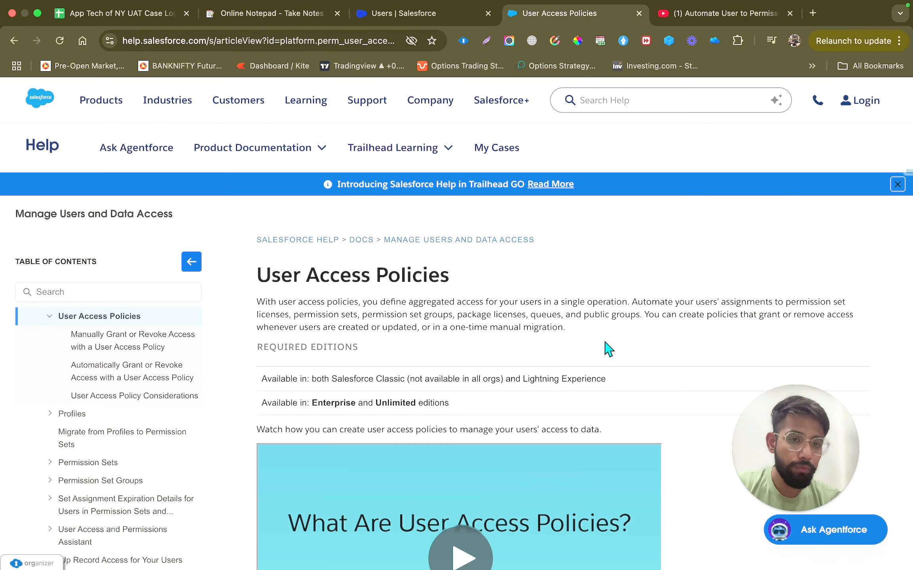
{"action": "left_click_drag", "start_coordinate": [635, 305], "coordinate": [754, 304]}
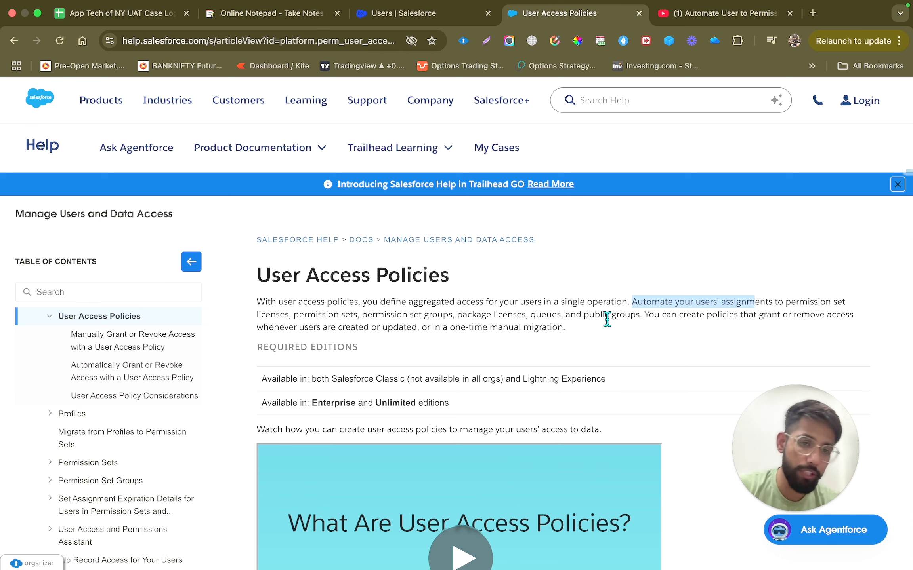
{"action": "left_click", "coordinate": [773, 319]}
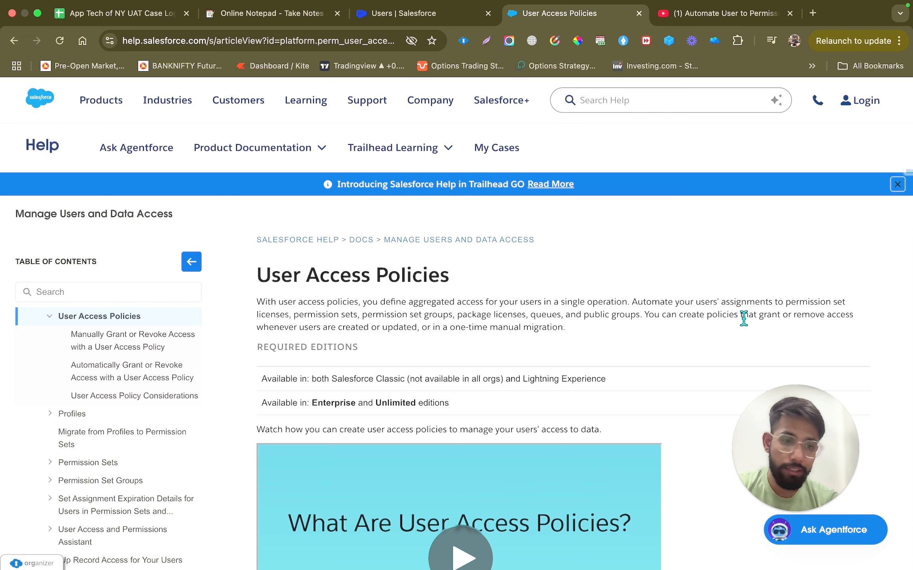
Step: In Salesforce Setup, enable User Access Policies in User Management Settings
{"action": "left_click", "coordinate": [436, 15]}
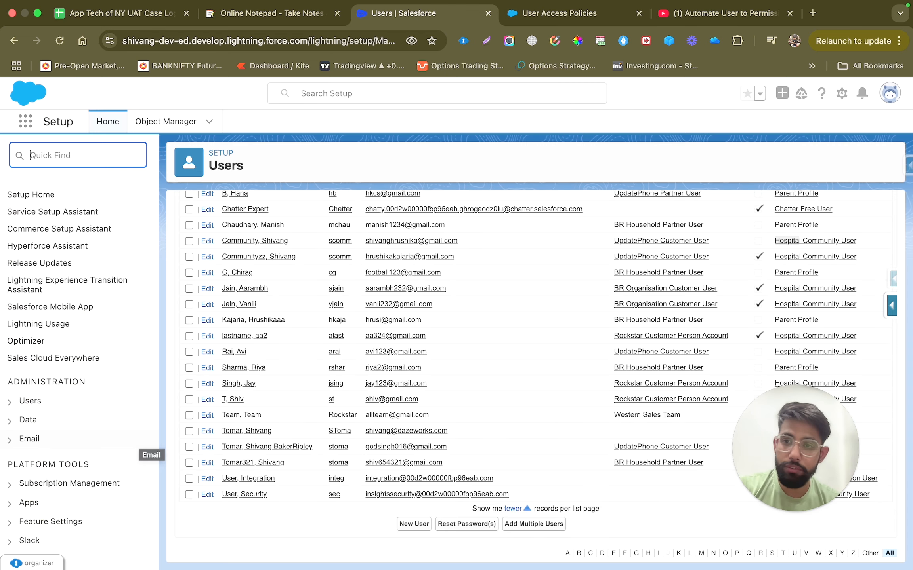
{"action": "type", "text": "user"}
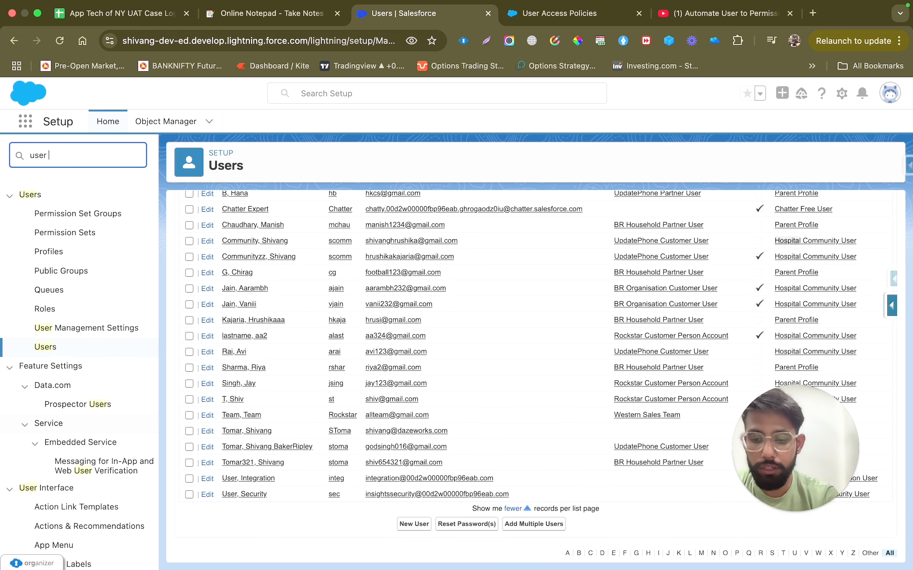
{"action": "type", "text": " a"}
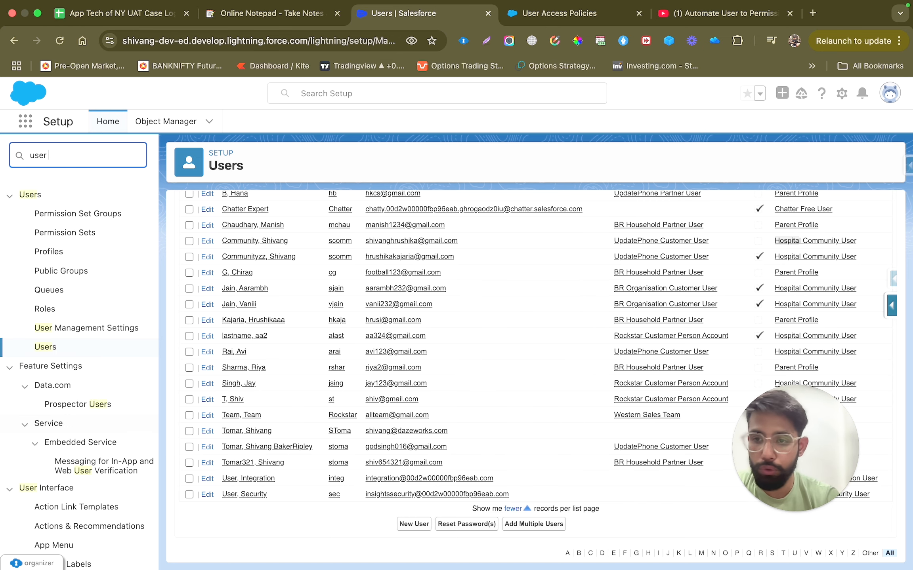
{"action": "left_click", "coordinate": [123, 329]}
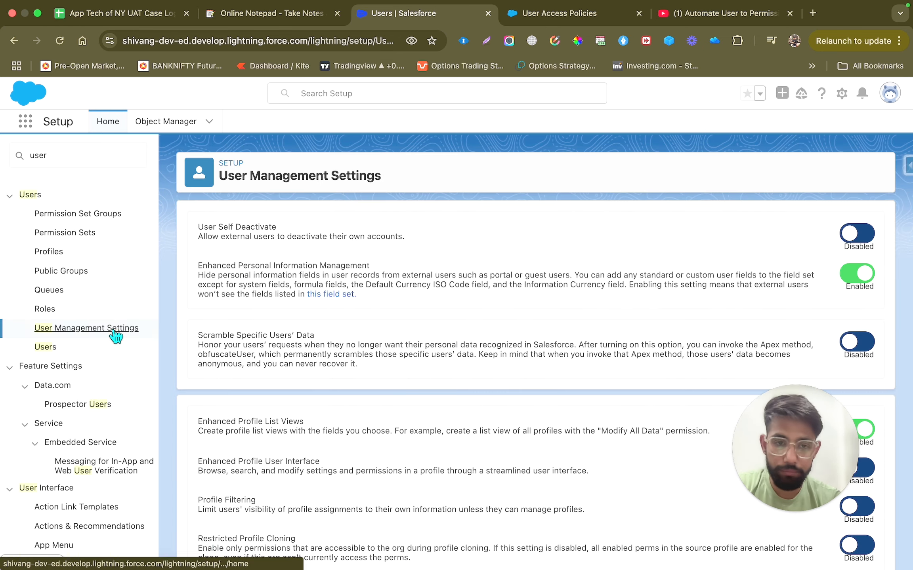
{"action": "scroll", "coordinate": [458, 471], "scroll_direction": "down", "scroll_amount": 15}
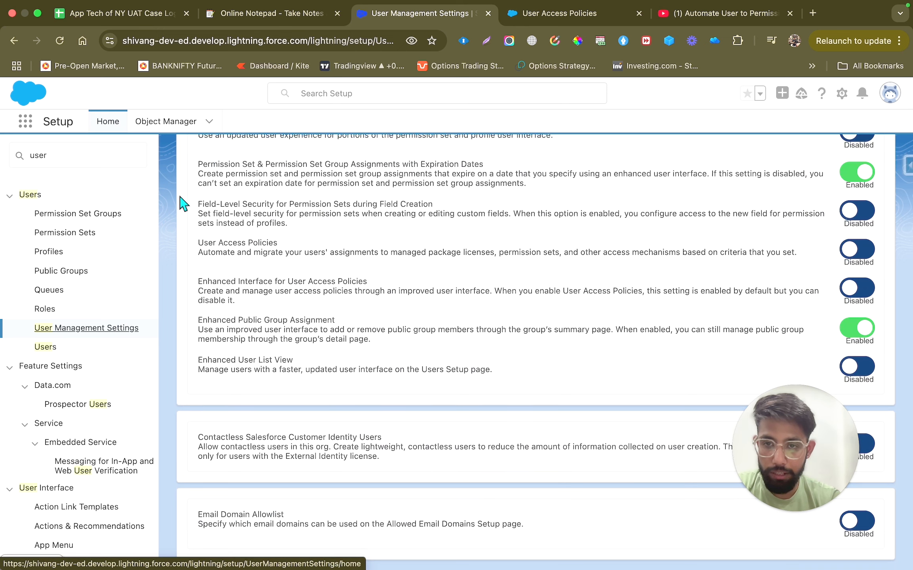
{"action": "left_click_drag", "start_coordinate": [198, 243], "coordinate": [285, 245]}
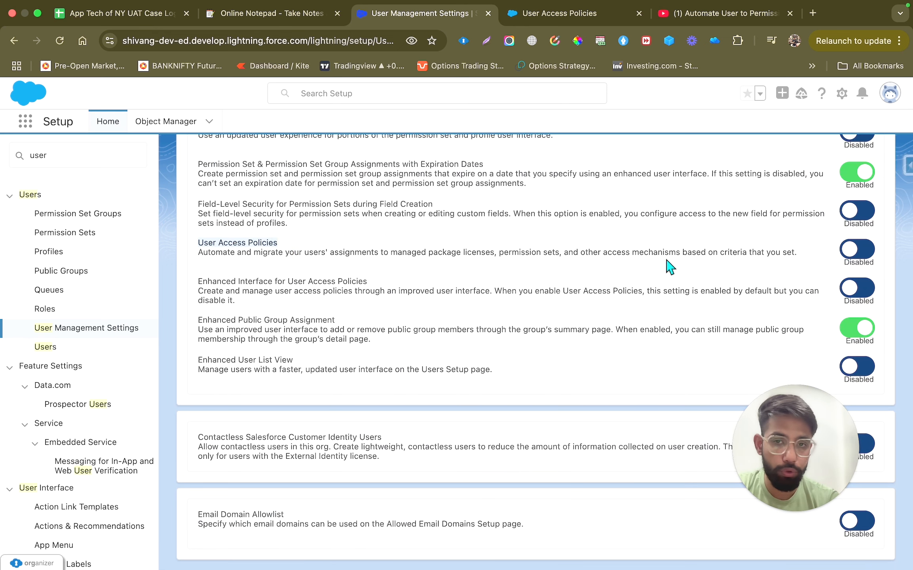
{"action": "left_click", "coordinate": [852, 247]}
Step: Search Setup for "user a" and open the User Access Policies page
{"action": "type", "text": "us"}
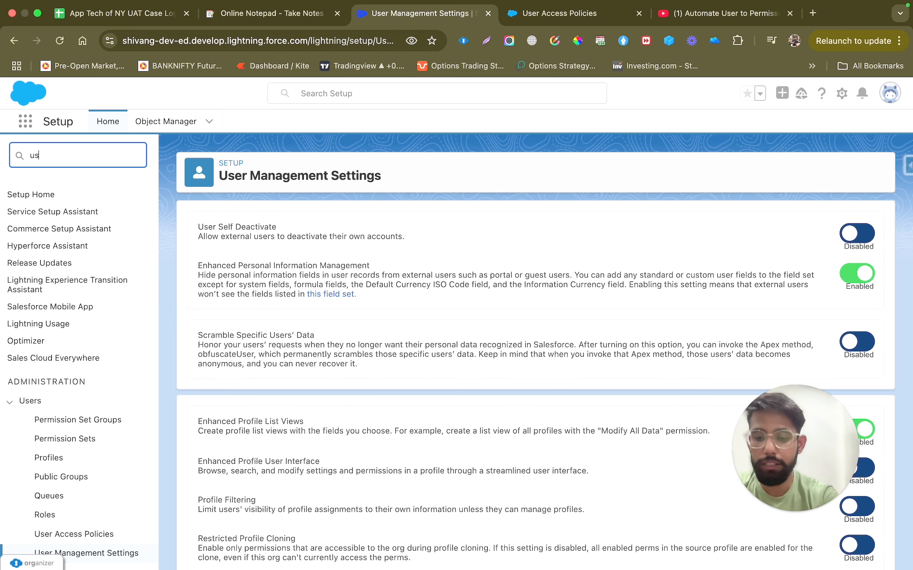
{"action": "type", "text": "er a"}
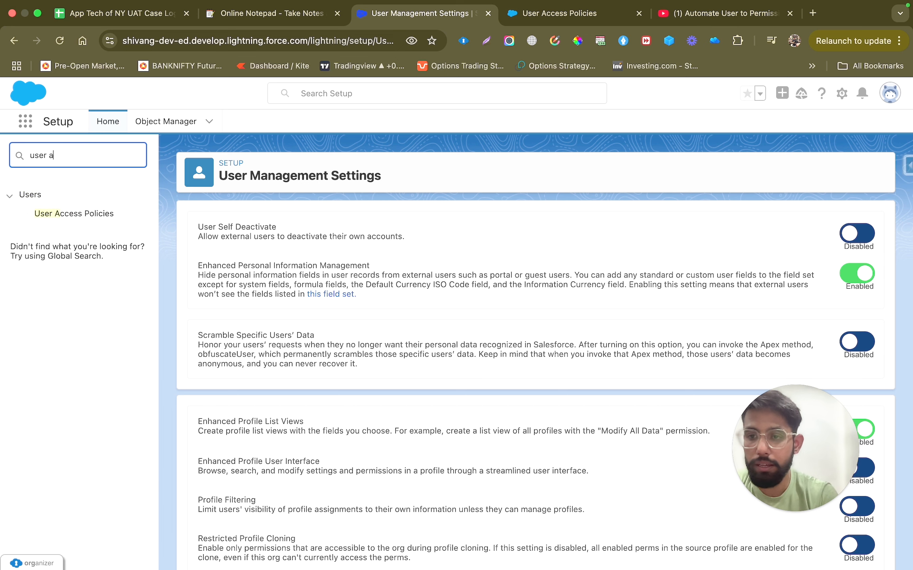
{"action": "left_click", "coordinate": [75, 220]}
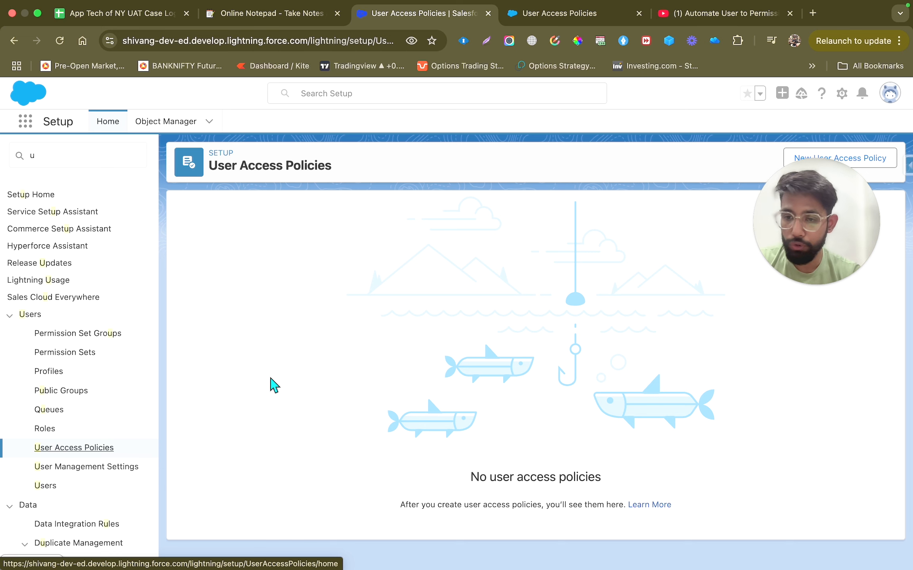
Step: Review the roles and profiles in the All Users list and return to the User Access Policies page
{"action": "left_click", "coordinate": [50, 490]}
{"action": "scroll", "coordinate": [713, 430], "scroll_direction": "down", "scroll_amount": 2}
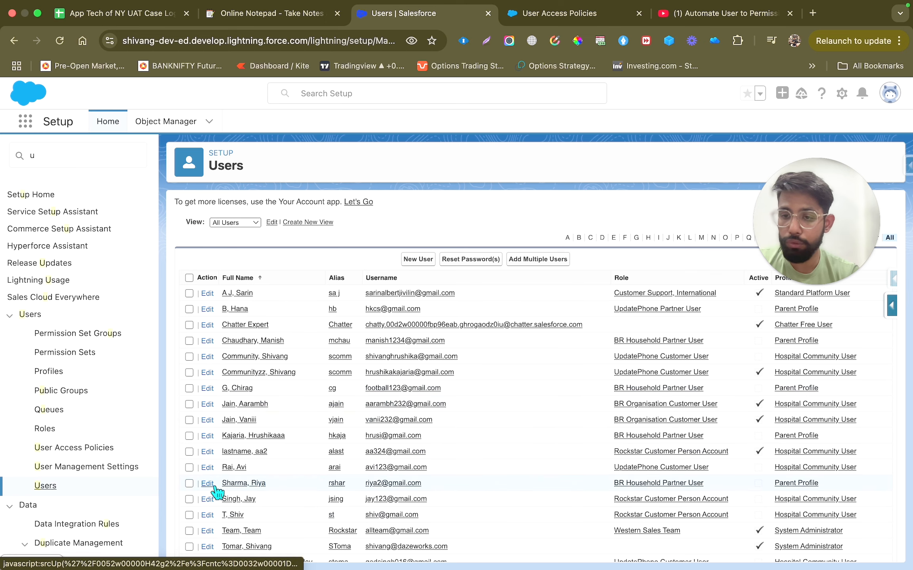
{"action": "left_click", "coordinate": [83, 449]}
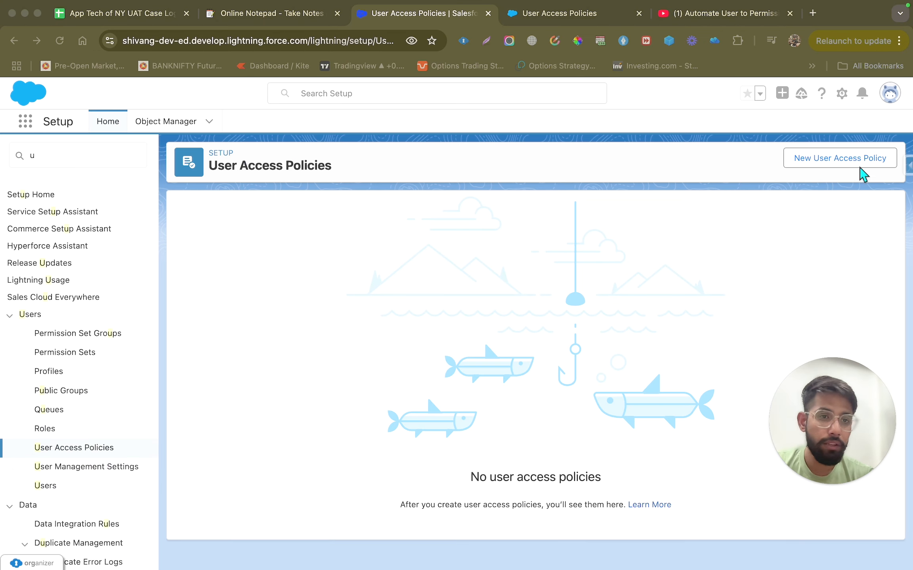
Step: Create and save a new user access policy named "Hospital Grant Access" with order 1
{"action": "left_click", "coordinate": [829, 162]}
{"action": "left_click", "coordinate": [829, 167]}
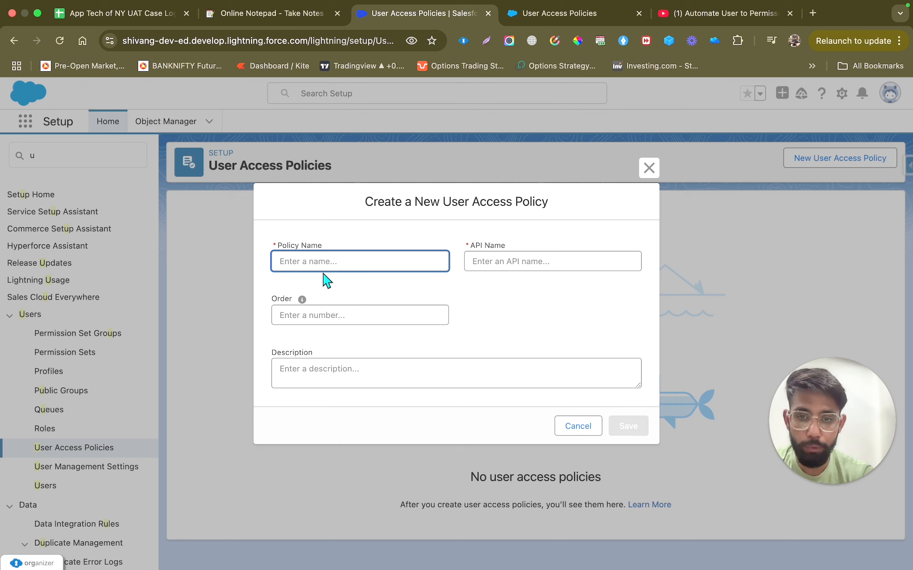
{"action": "type", "text": "Hospital Grant Access"}
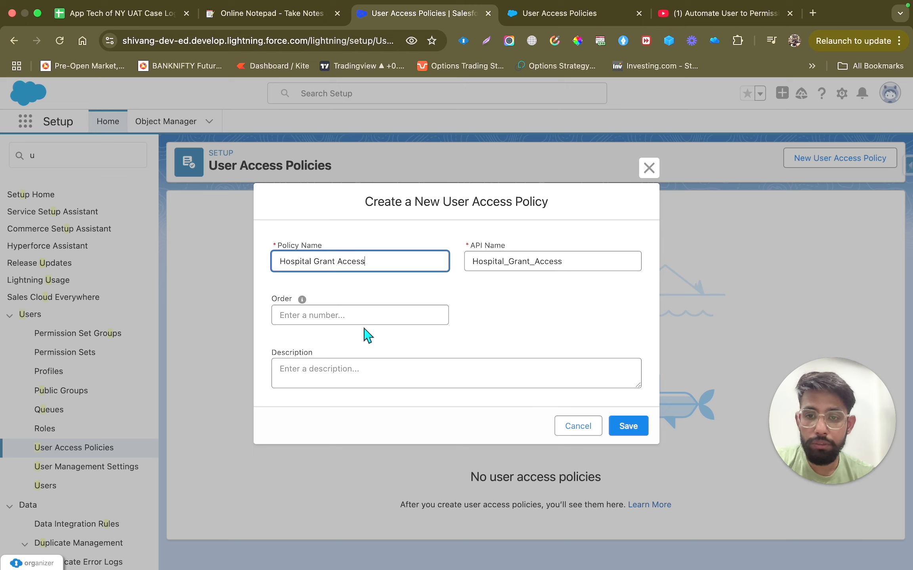
{"action": "left_click", "coordinate": [337, 317]}
{"action": "type", "text": "1"}
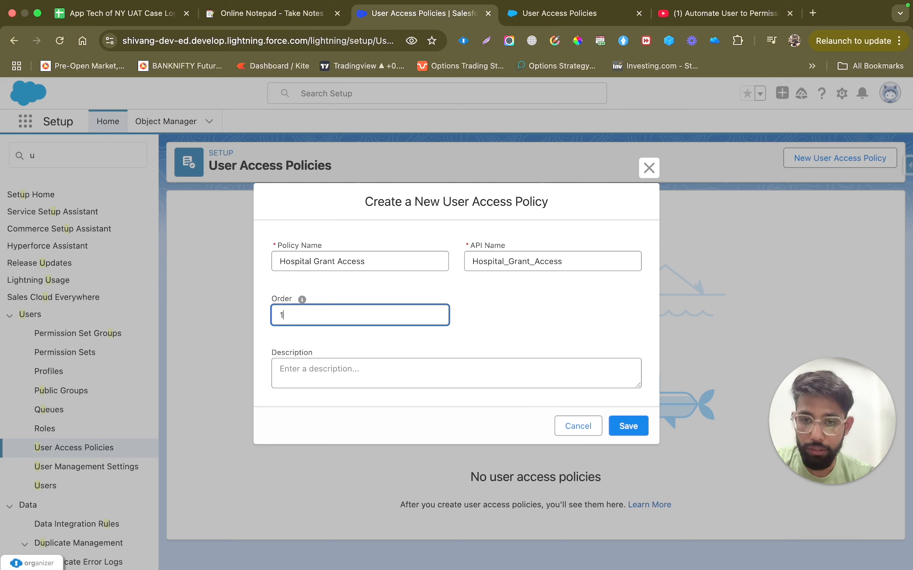
{"action": "left_click", "coordinate": [610, 420]}
{"action": "left_click", "coordinate": [648, 430]}
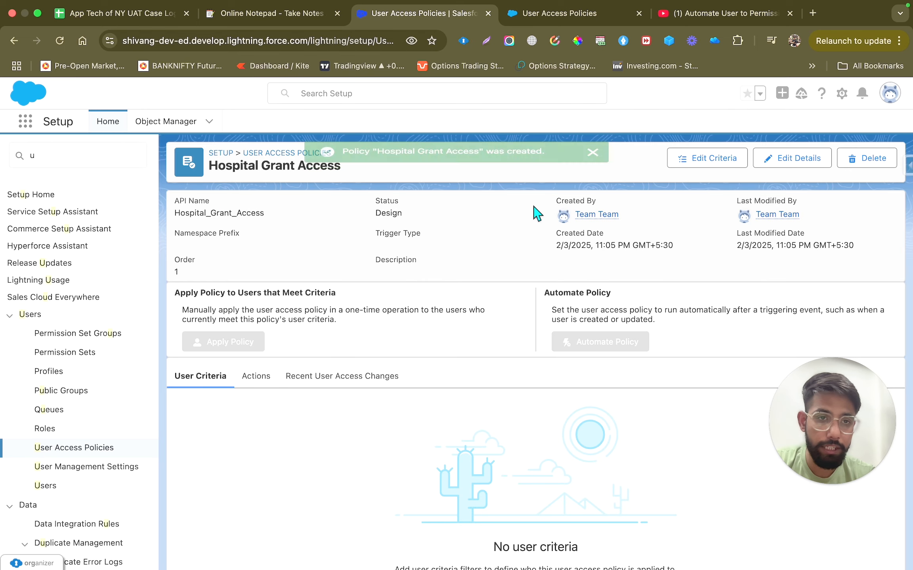
Step: Edit the policy's criteria and add a user filter where Profile equals Hospital Community User
{"action": "left_click", "coordinate": [712, 170]}
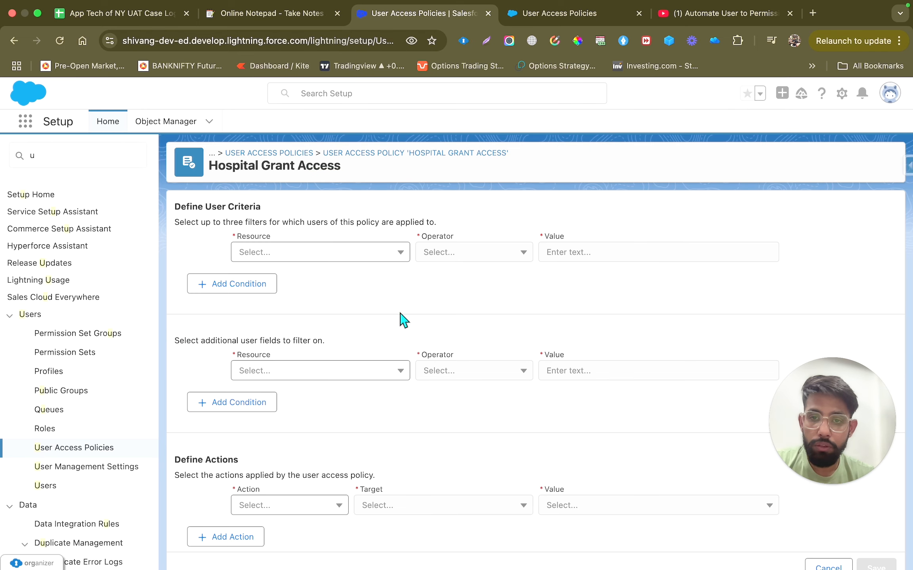
{"action": "left_click", "coordinate": [372, 258]}
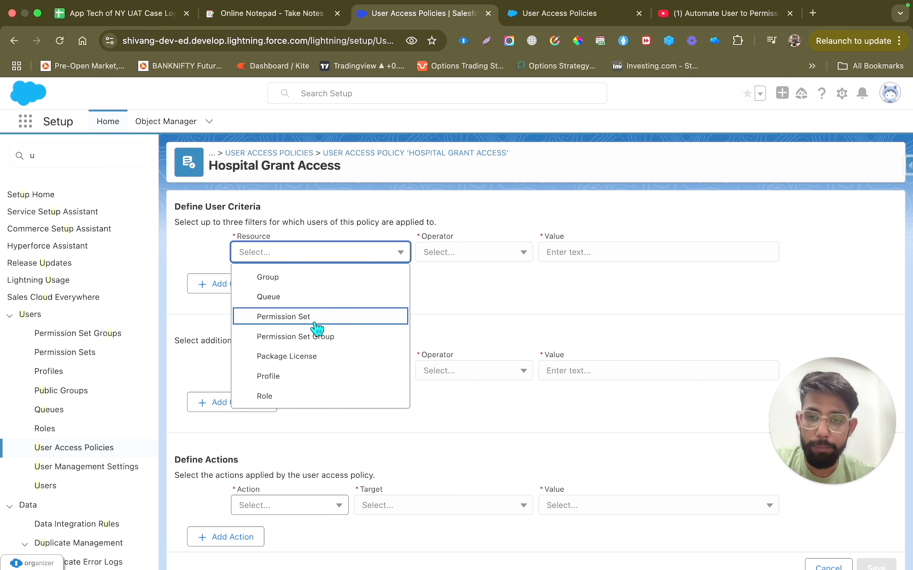
{"action": "left_click", "coordinate": [322, 380]}
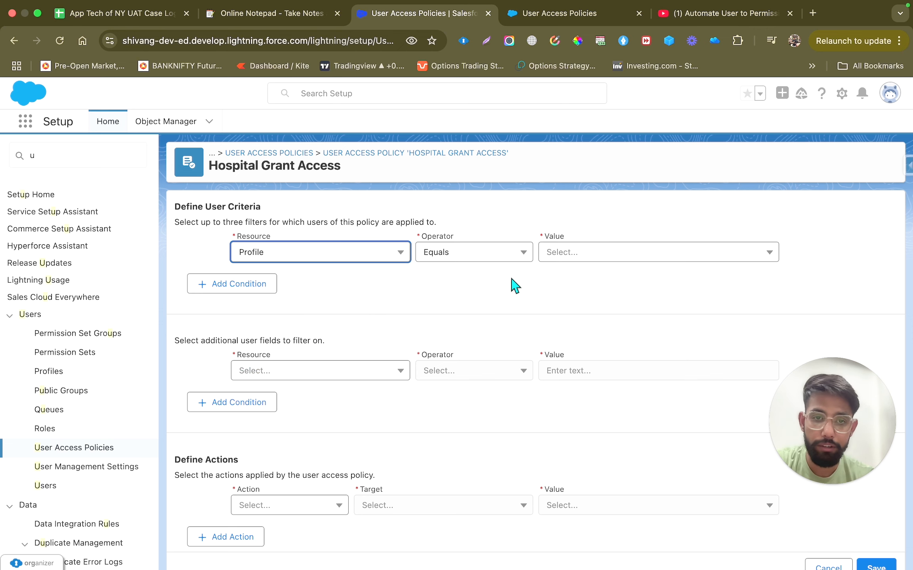
{"action": "left_click", "coordinate": [608, 259]}
{"action": "scroll", "coordinate": [655, 376], "scroll_direction": "down", "scroll_amount": 5}
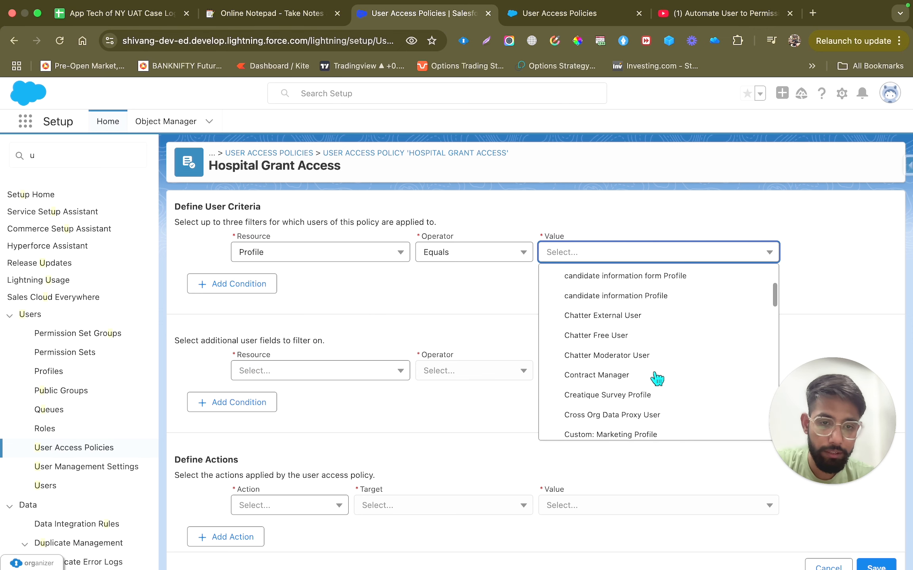
{"action": "scroll", "coordinate": [656, 379], "scroll_direction": "down", "scroll_amount": 3}
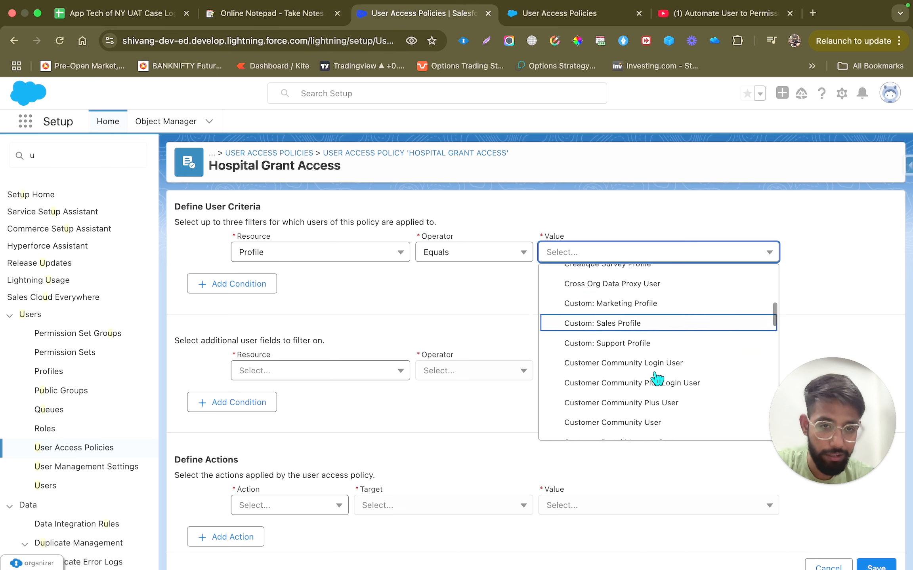
{"action": "left_click", "coordinate": [621, 337]}
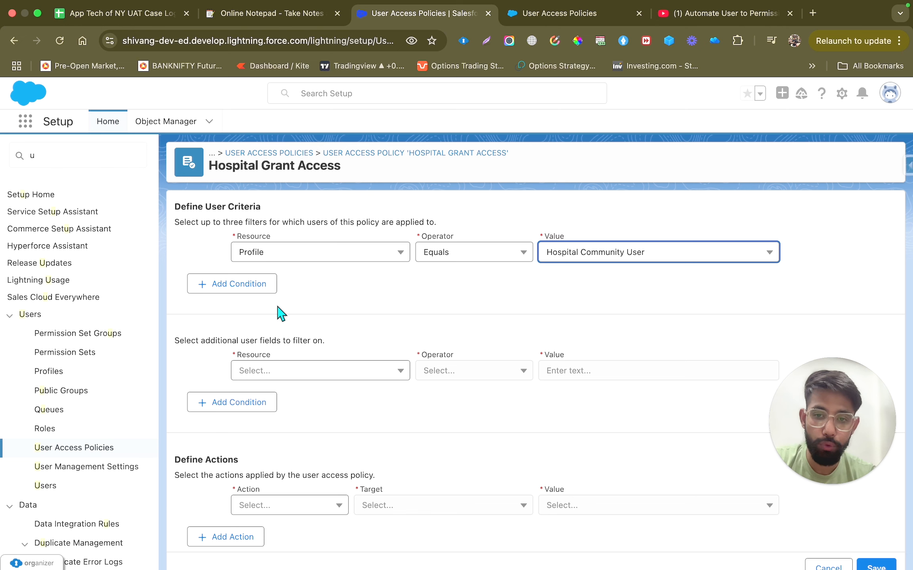
Step: Add an additional user field filter where Active equals True, using the Equals (Ignore Case) operator
{"action": "left_click", "coordinate": [305, 376]}
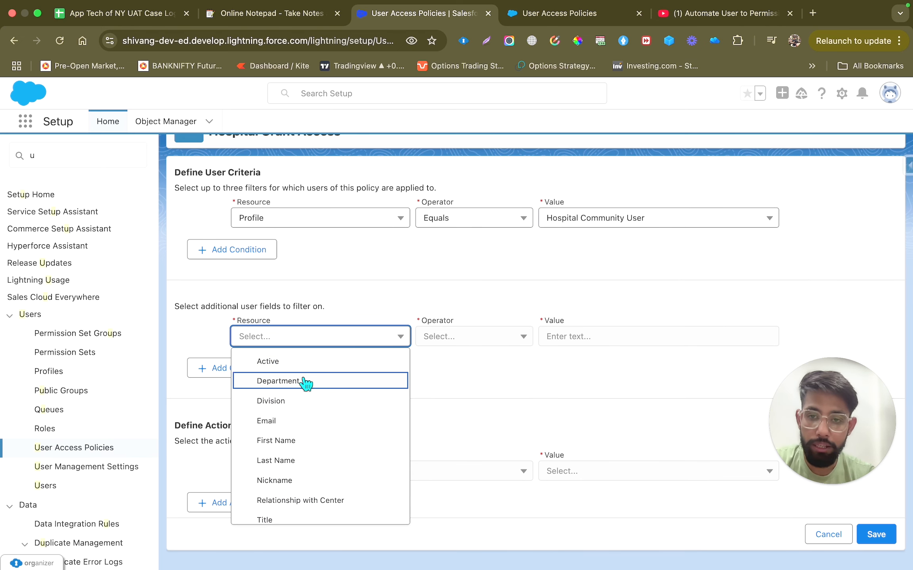
{"action": "left_click", "coordinate": [292, 369]}
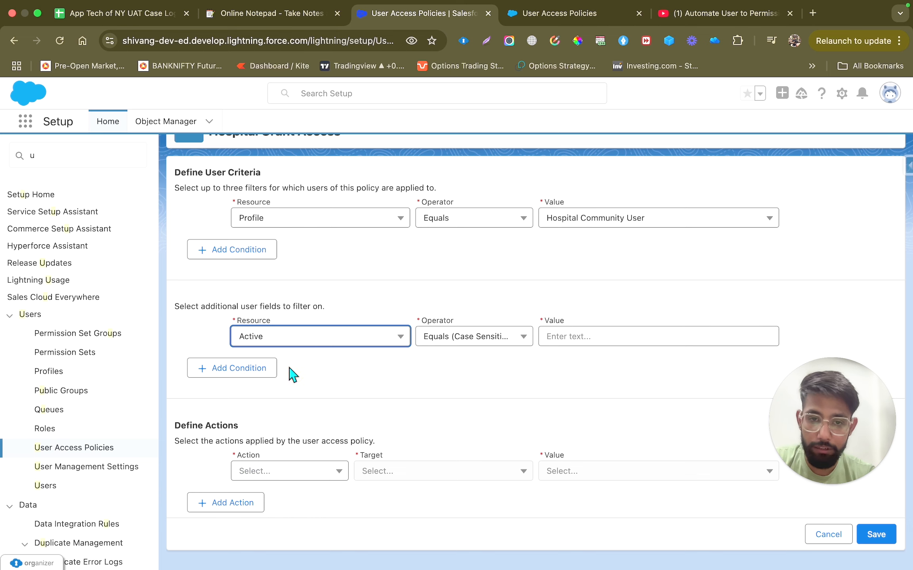
{"action": "left_click", "coordinate": [641, 340]}
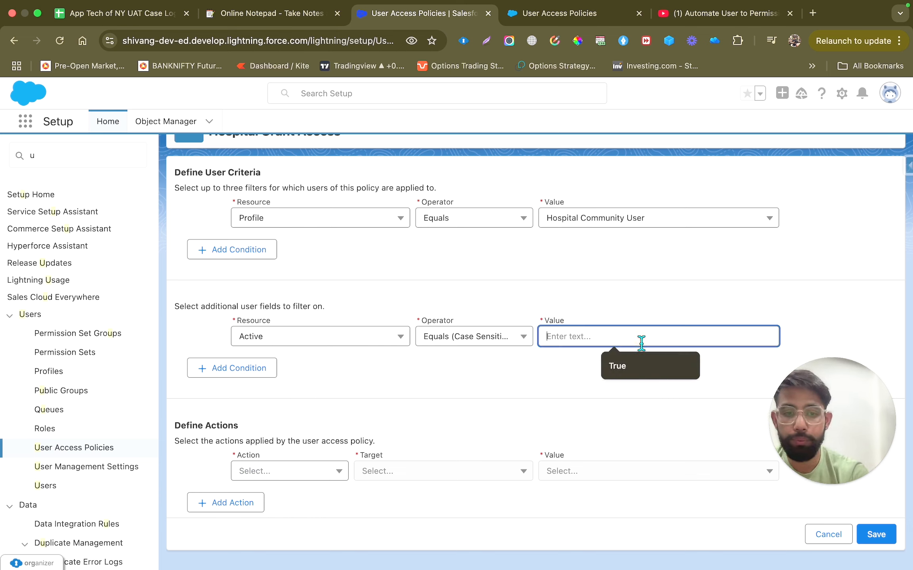
{"action": "type", "text": "True"}
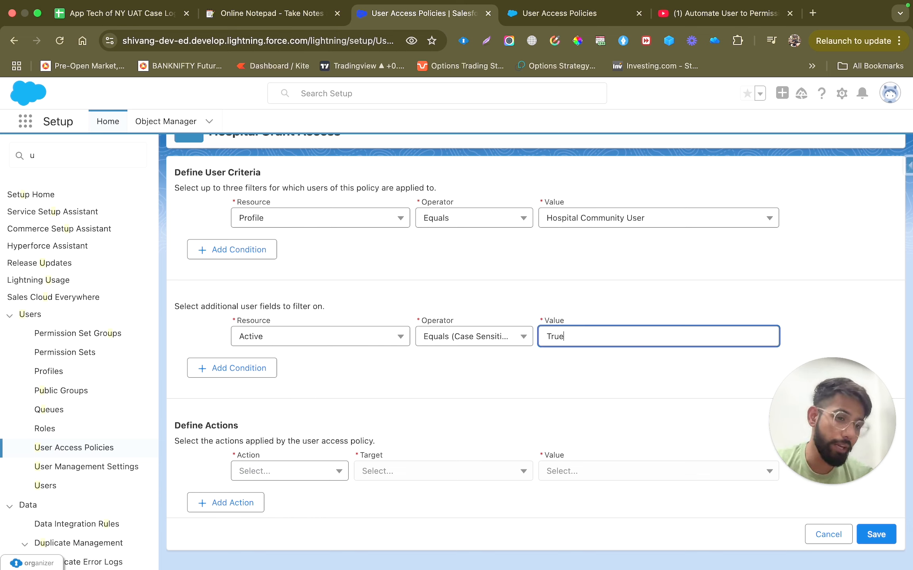
{"action": "left_click", "coordinate": [420, 378]}
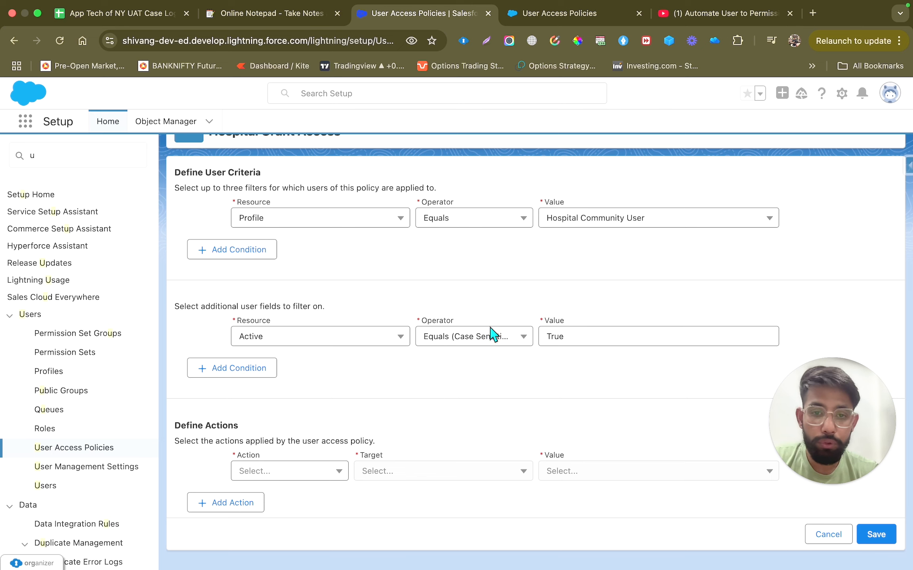
{"action": "left_click", "coordinate": [494, 340]}
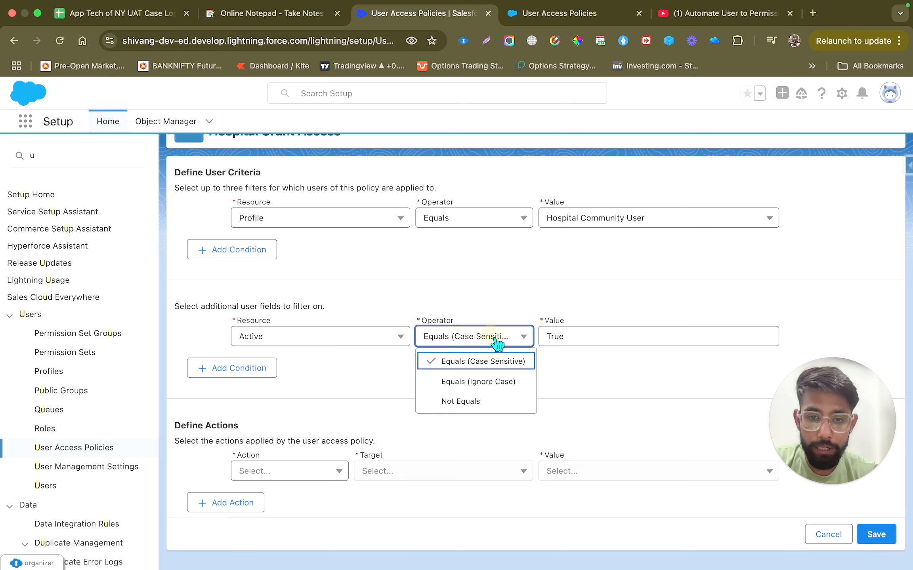
{"action": "left_click", "coordinate": [511, 391]}
Step: Define the policy action as granting the permission set Hospital_Permissions
{"action": "scroll", "coordinate": [509, 392], "scroll_direction": "down", "scroll_amount": 2}
{"action": "left_click", "coordinate": [326, 417]}
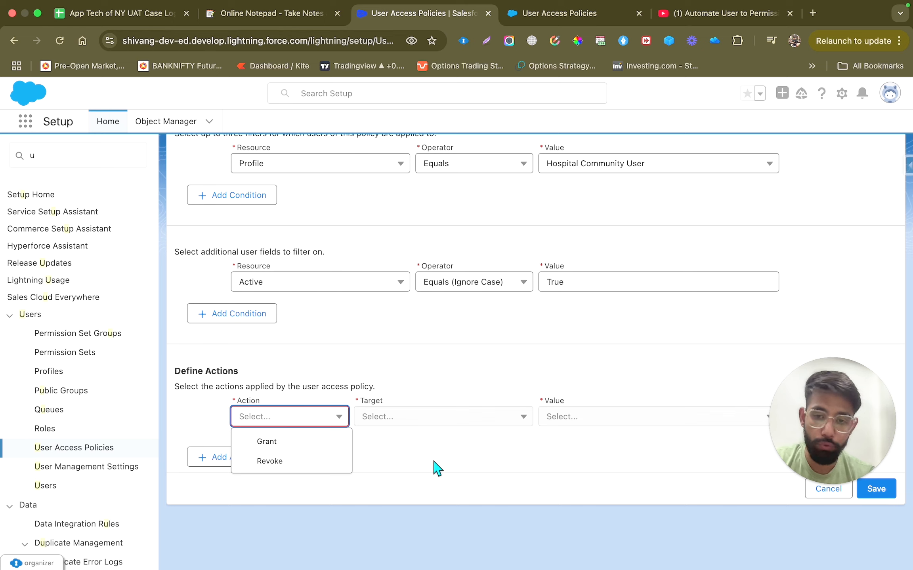
{"action": "left_click", "coordinate": [300, 442]}
{"action": "left_click", "coordinate": [417, 420]}
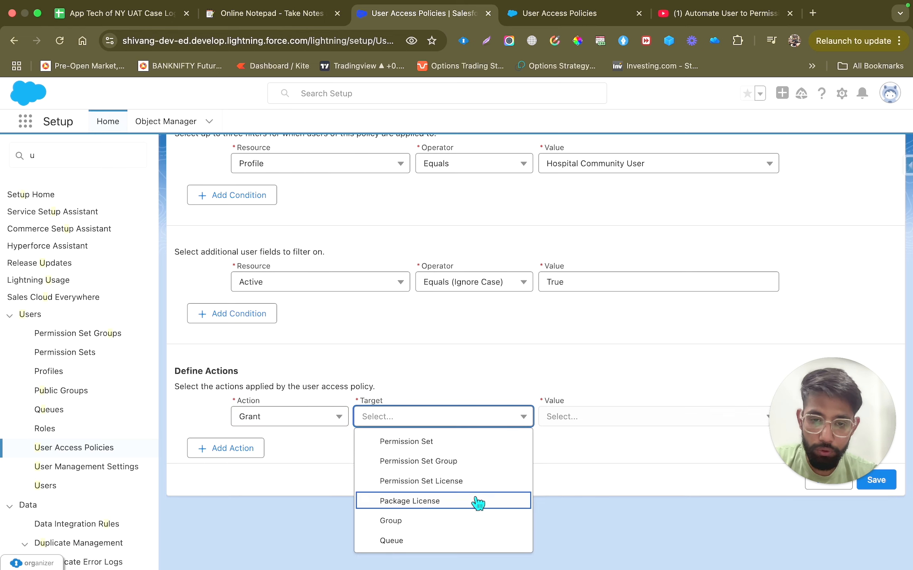
{"action": "left_click", "coordinate": [433, 442]}
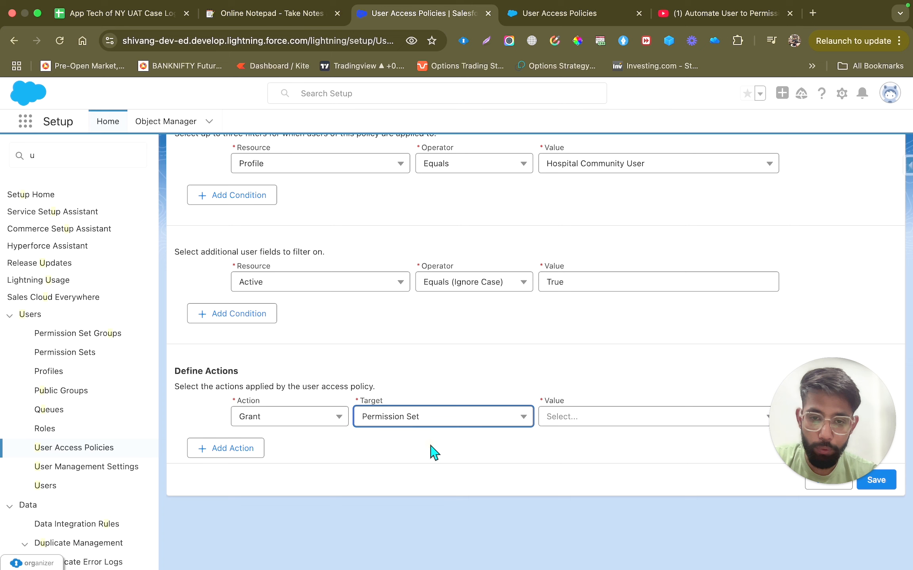
{"action": "left_click", "coordinate": [599, 425]}
{"action": "scroll", "coordinate": [634, 511], "scroll_direction": "down", "scroll_amount": 3}
{"action": "scroll", "coordinate": [650, 512], "scroll_direction": "down", "scroll_amount": 10}
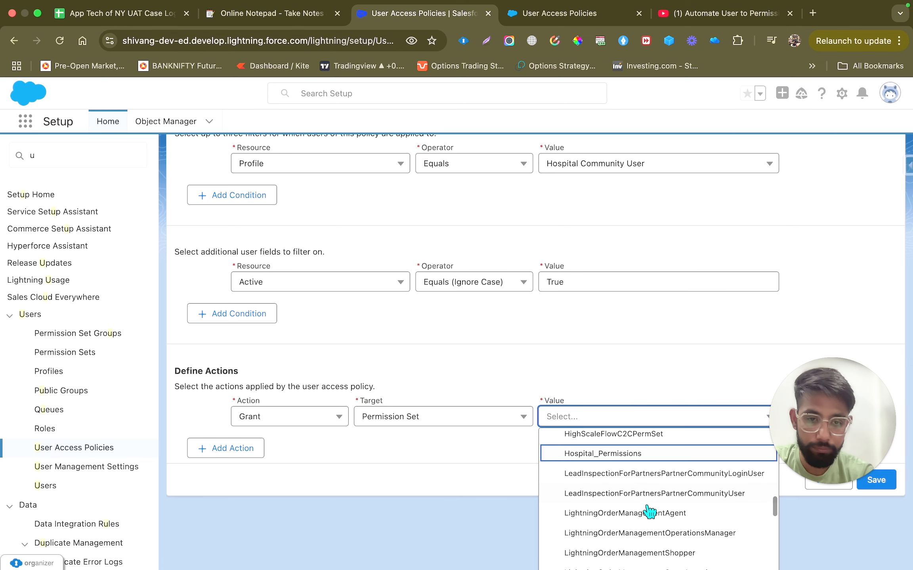
{"action": "left_click", "coordinate": [646, 456]}
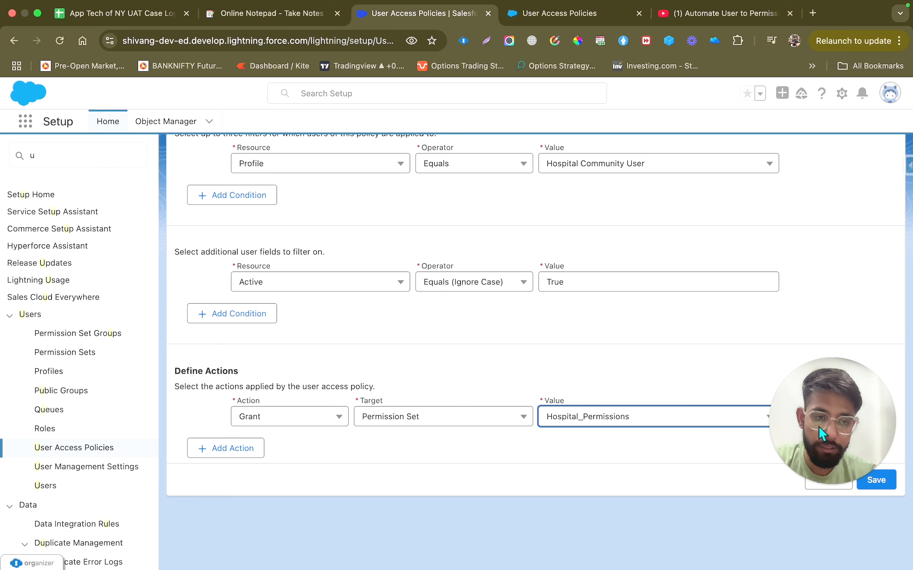
Step: Add a second policy action that grants the group Hospital_Public_Group, and save the policy's criteria and actions
{"action": "left_click_drag", "start_coordinate": [819, 426], "coordinate": [823, 310]}
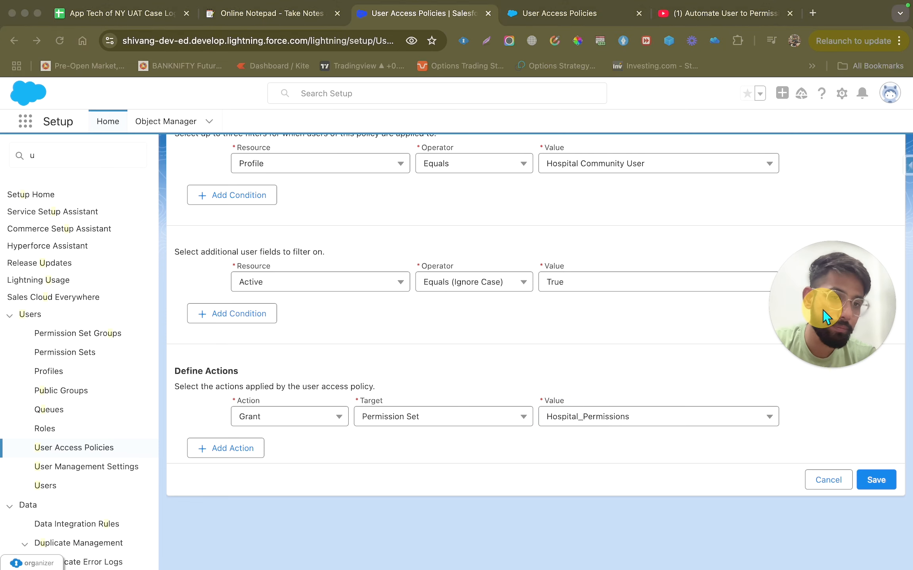
{"action": "left_click", "coordinate": [234, 455]}
{"action": "left_click", "coordinate": [266, 456]}
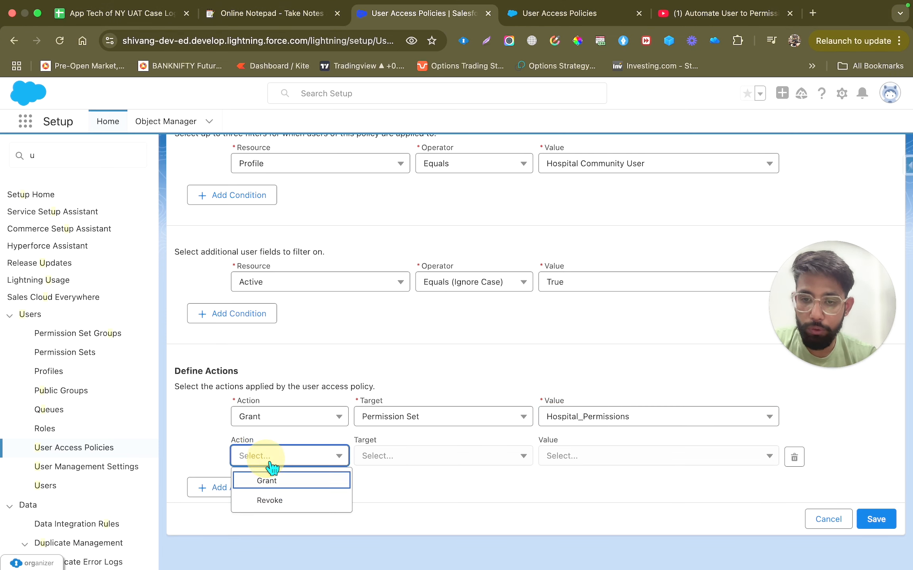
{"action": "left_click", "coordinate": [291, 481]}
{"action": "left_click", "coordinate": [426, 456]}
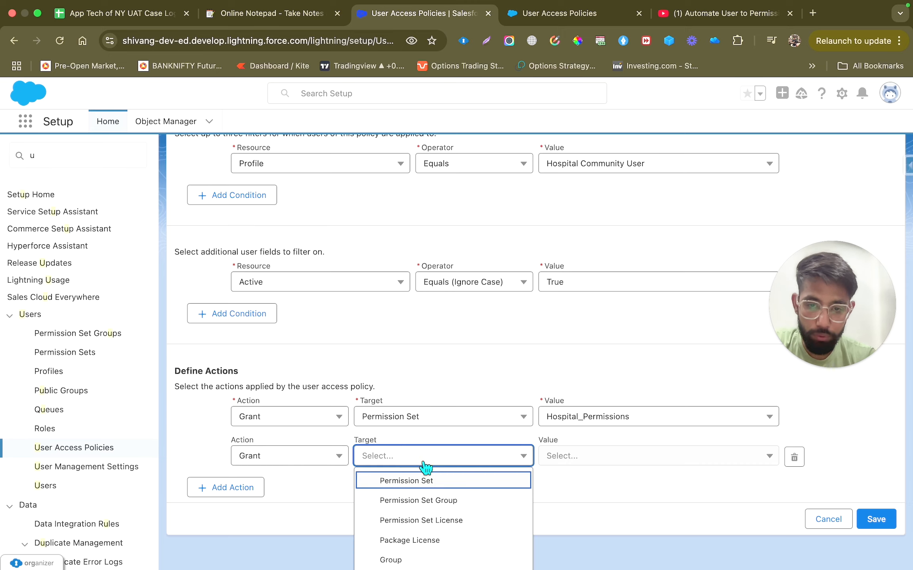
{"action": "scroll", "coordinate": [425, 463], "scroll_direction": "down", "scroll_amount": 2}
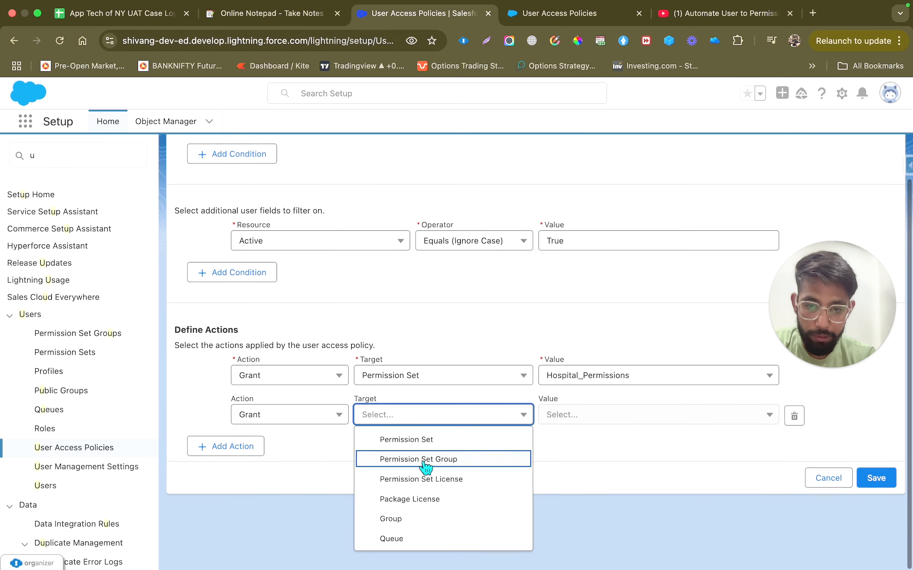
{"action": "left_click", "coordinate": [483, 522]}
{"action": "left_click", "coordinate": [652, 418]}
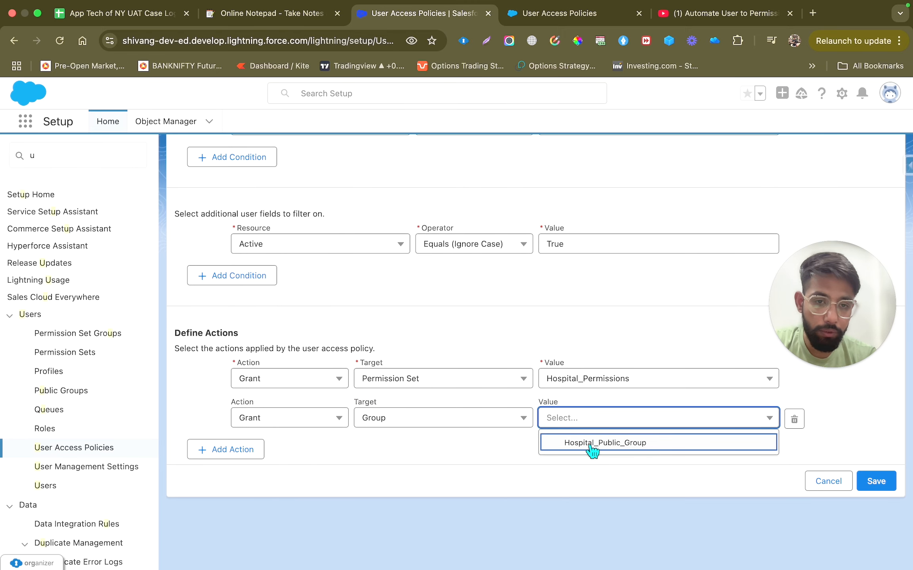
{"action": "left_click", "coordinate": [607, 447]}
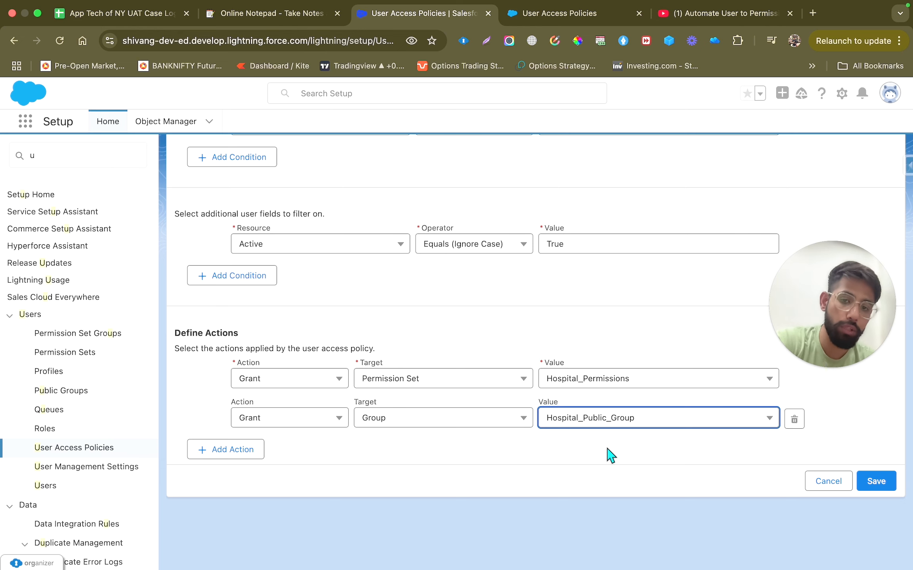
{"action": "scroll", "coordinate": [608, 458], "scroll_direction": "up", "scroll_amount": 3}
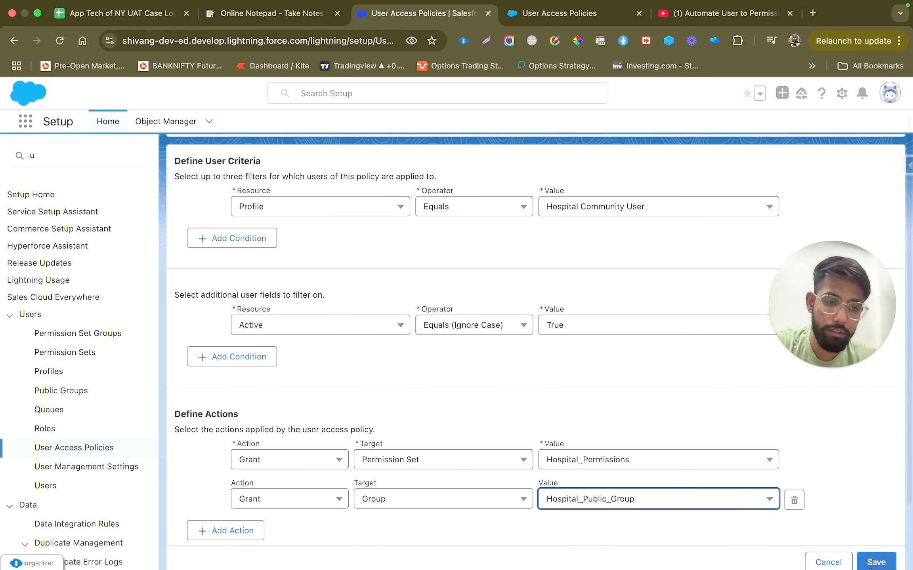
{"action": "left_click", "coordinate": [864, 565]}
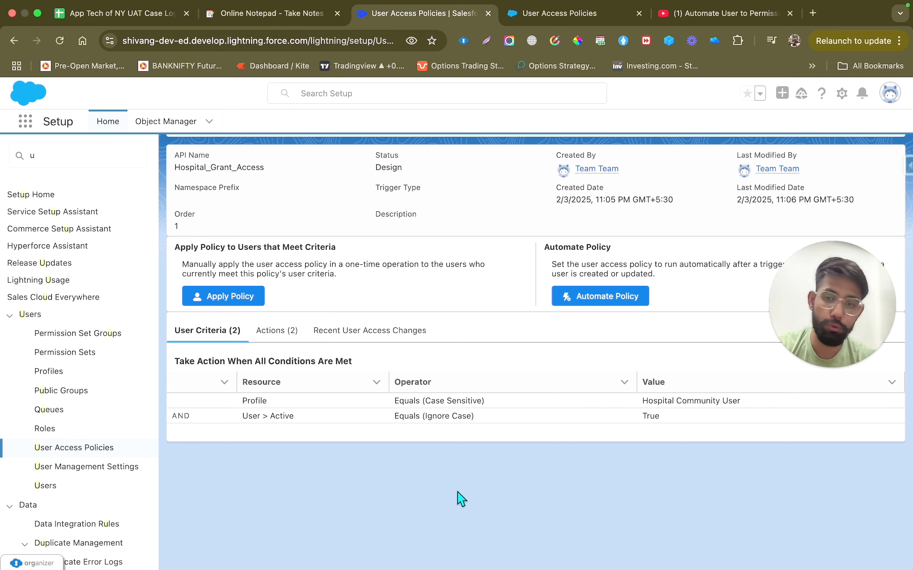
Step: Manually apply the Hospital Grant Access policy to only the last two users in the list of matching users
{"action": "left_click", "coordinate": [235, 307]}
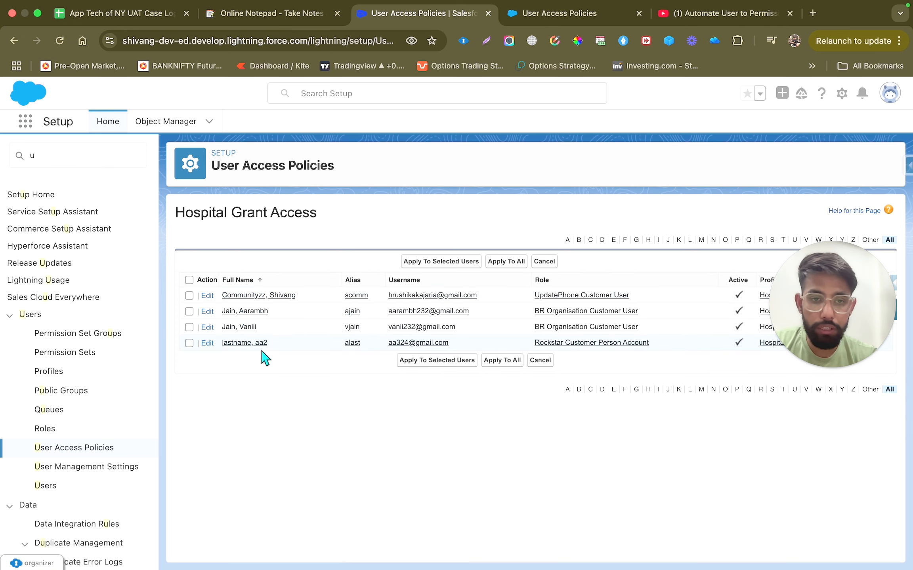
{"action": "left_click_drag", "start_coordinate": [827, 363], "coordinate": [829, 508]}
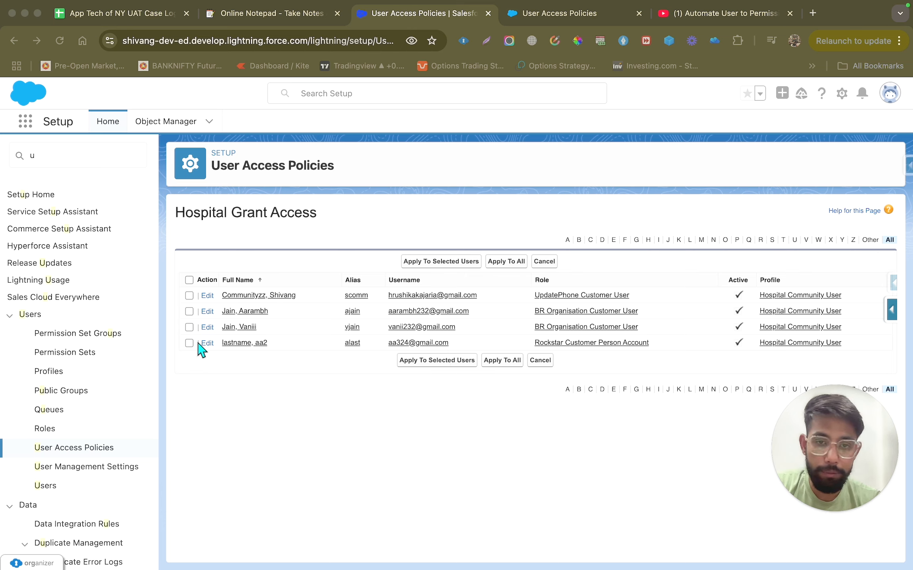
{"action": "left_click", "coordinate": [189, 327]}
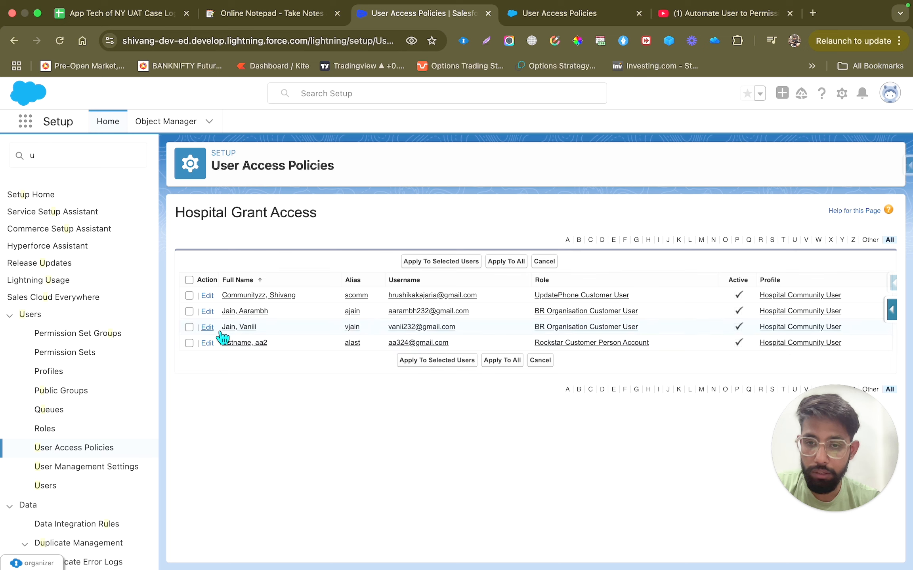
{"action": "left_click", "coordinate": [189, 344]}
{"action": "left_click", "coordinate": [189, 327]}
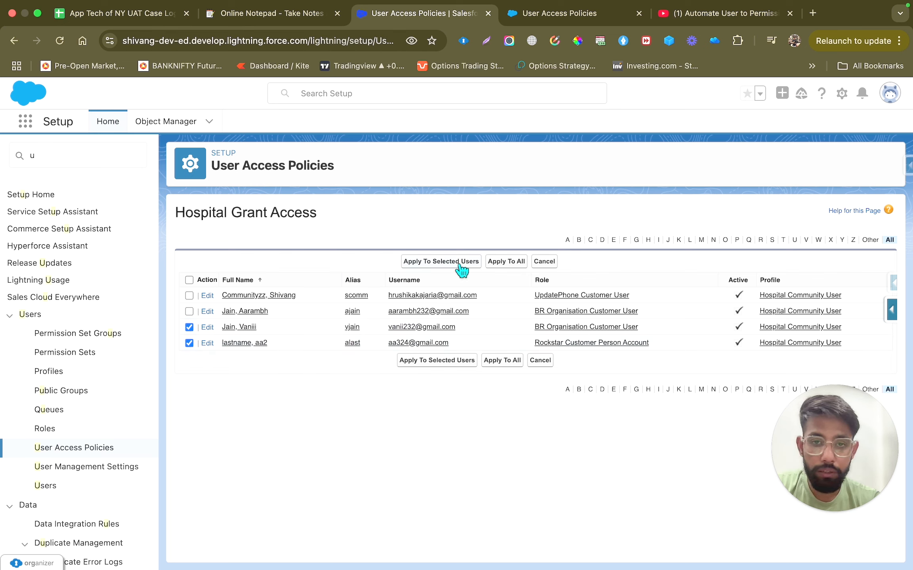
{"action": "left_click", "coordinate": [442, 266]}
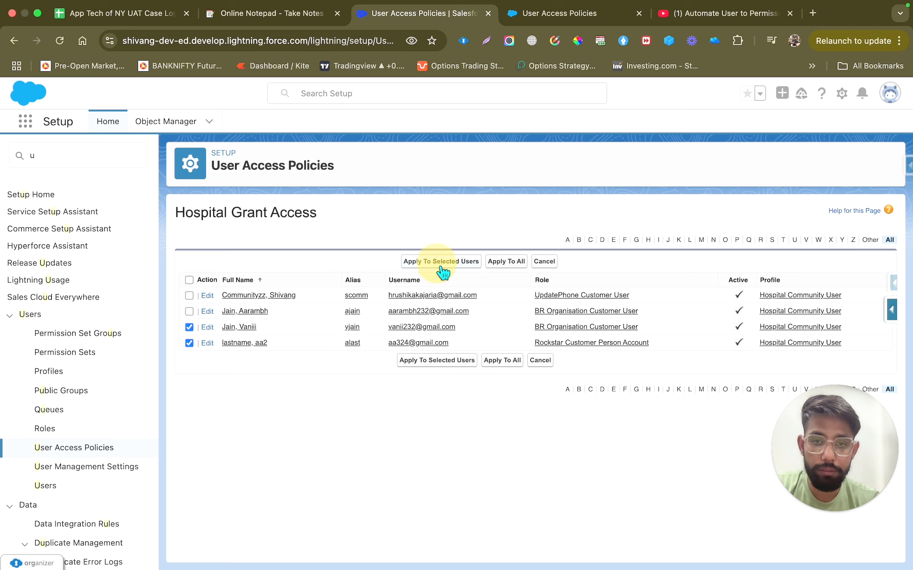
{"action": "left_click", "coordinate": [417, 246]}
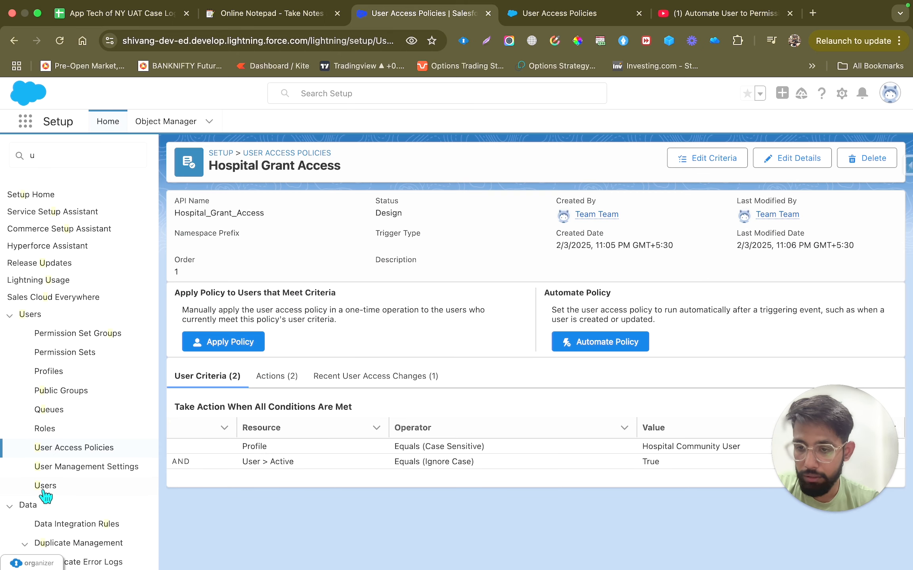
{"action": "left_click", "coordinate": [45, 486]}
{"action": "left_click", "coordinate": [252, 379]}
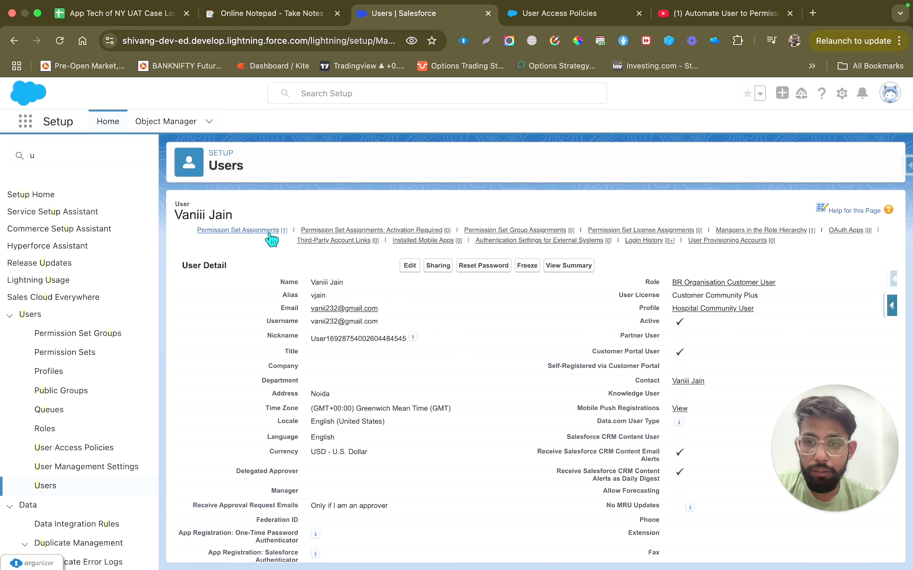
{"action": "left_click", "coordinate": [264, 232]}
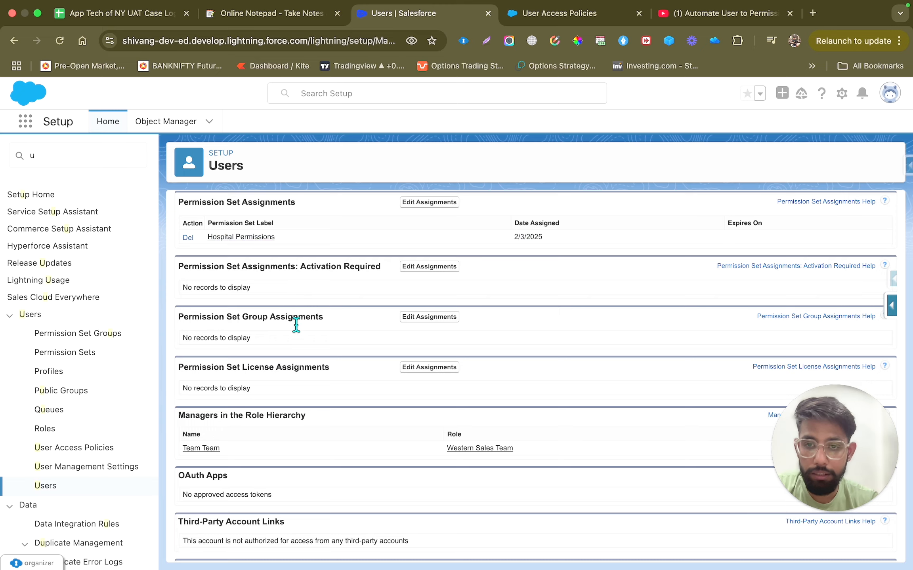
{"action": "scroll", "coordinate": [296, 325], "scroll_direction": "down", "scroll_amount": 5}
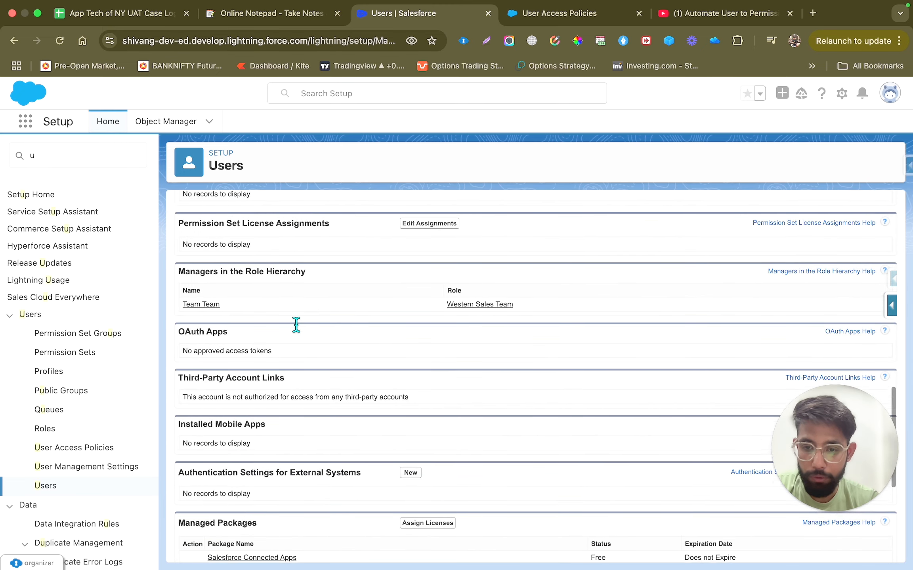
{"action": "scroll", "coordinate": [296, 325], "scroll_direction": "up", "scroll_amount": 10}
Step: Find the public groups in Setup and open Hospital Public Group to check its members
{"action": "left_click", "coordinate": [85, 155]}
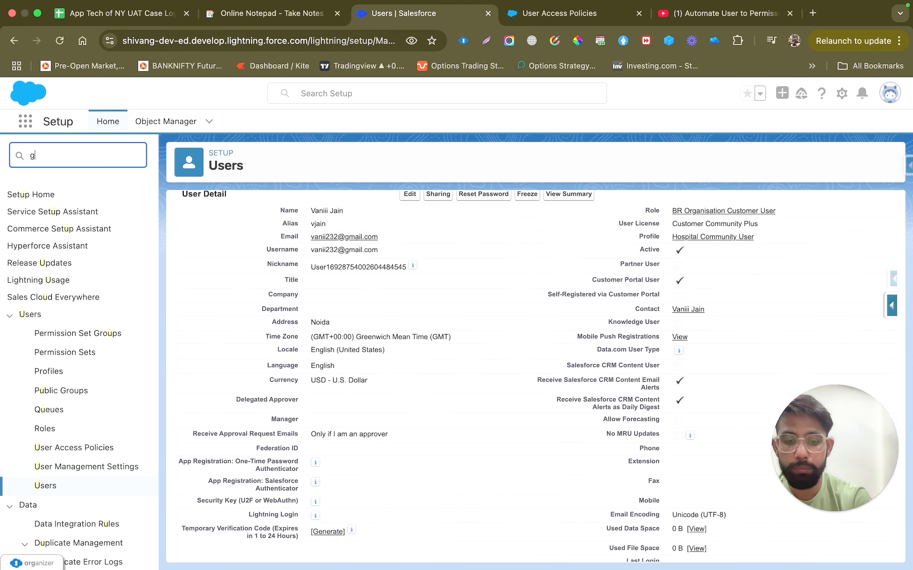
{"action": "left_click", "coordinate": [70, 233]}
{"action": "left_click", "coordinate": [250, 323]}
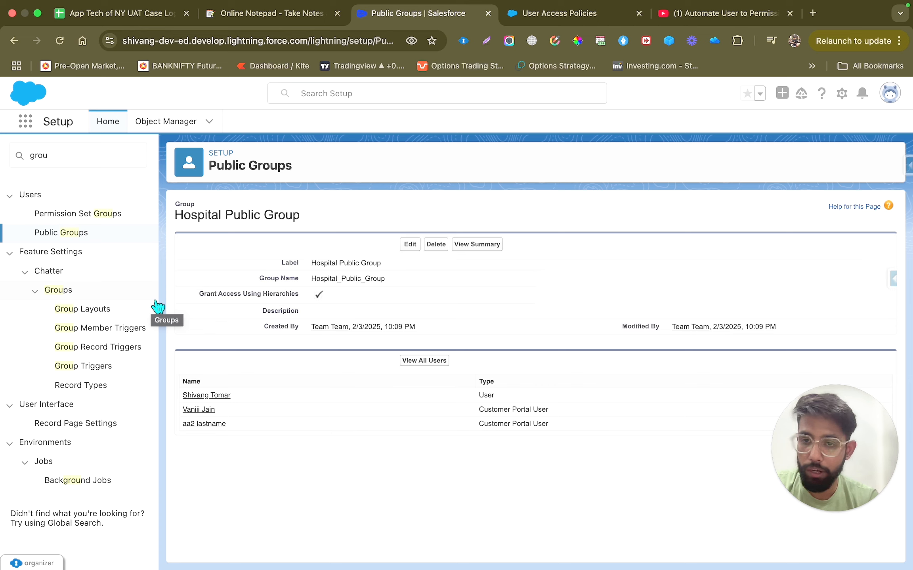
Step: Search Setup for "user" and reopen the Hospital_Grant_Access user access policy
{"action": "left_click", "coordinate": [72, 165]}
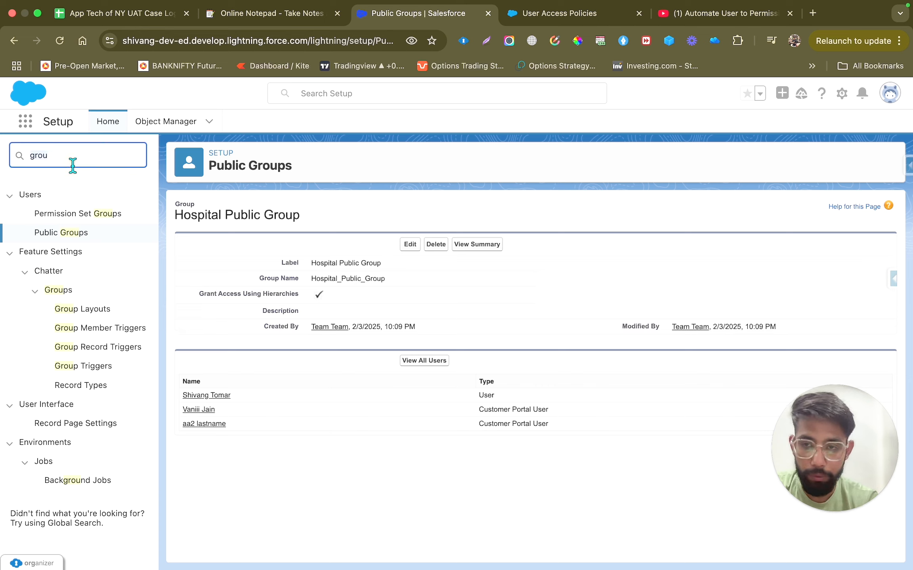
{"action": "key", "text": "BackSpace"}
{"action": "key", "text": "BackSpace"}
{"action": "key", "text": "BackSpace"}
{"action": "key", "text": "BackSpace"}
{"action": "type", "text": "user"}
{"action": "left_click", "coordinate": [74, 329]}
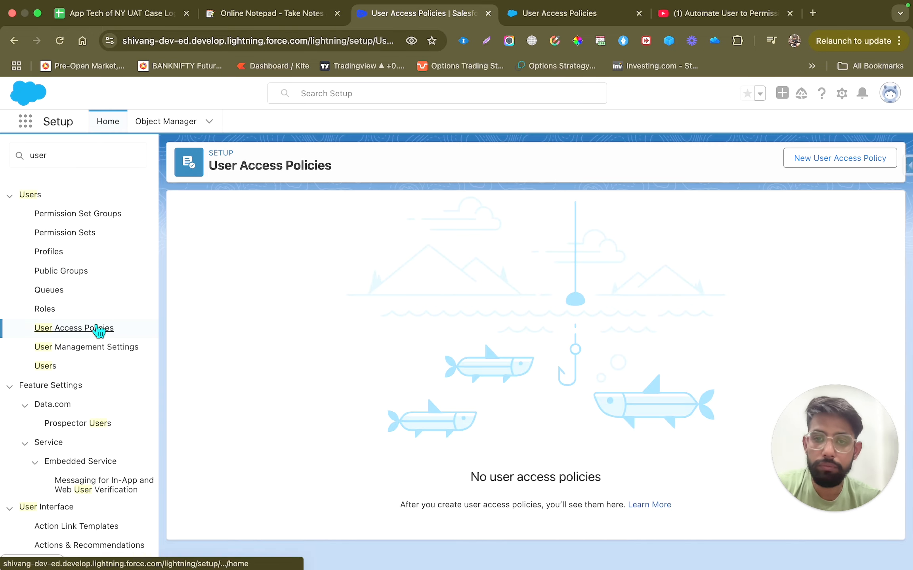
{"action": "left_click", "coordinate": [417, 275]}
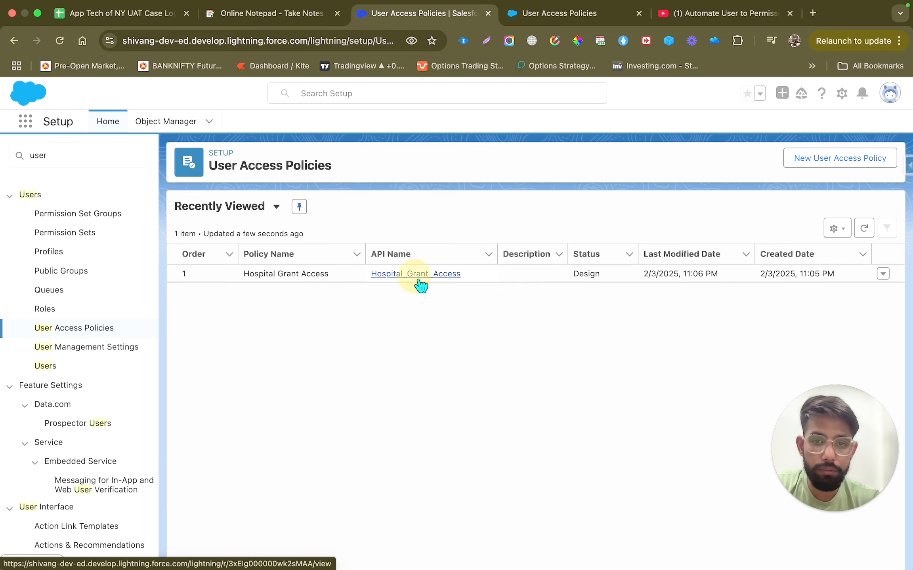
Step: Automate the policy to trigger when a user is created or updated, and activate it
{"action": "scroll", "coordinate": [543, 357], "scroll_direction": "down", "scroll_amount": 3}
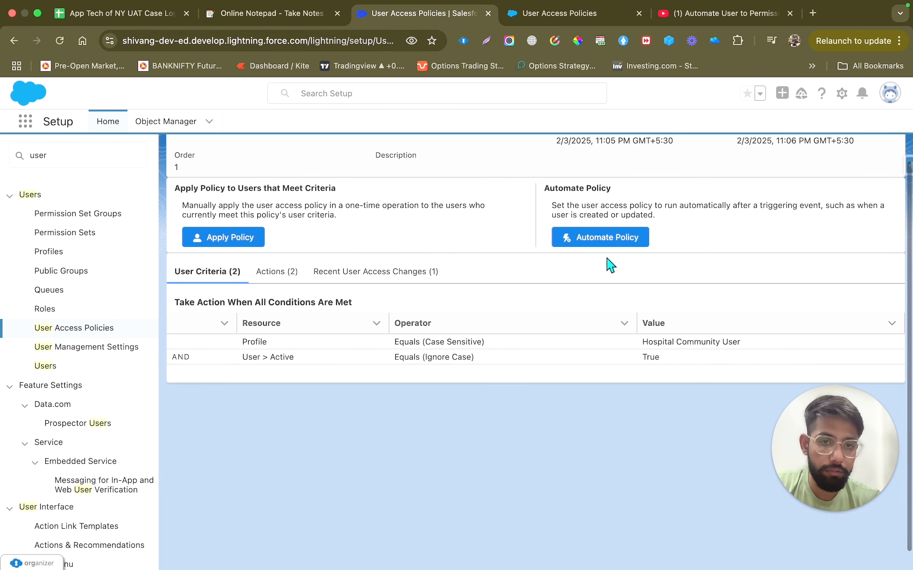
{"action": "left_click", "coordinate": [633, 240]}
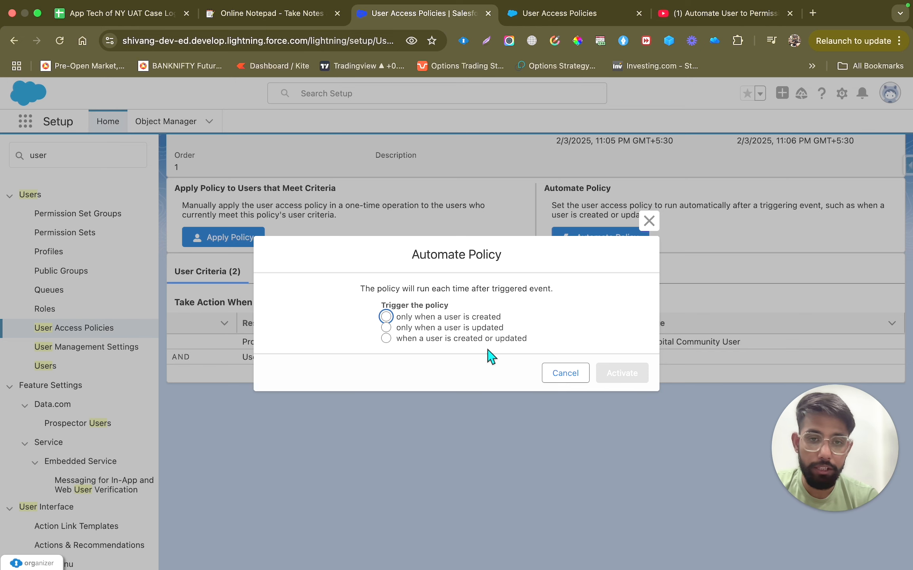
{"action": "left_click", "coordinate": [386, 339]}
{"action": "left_click", "coordinate": [622, 373]}
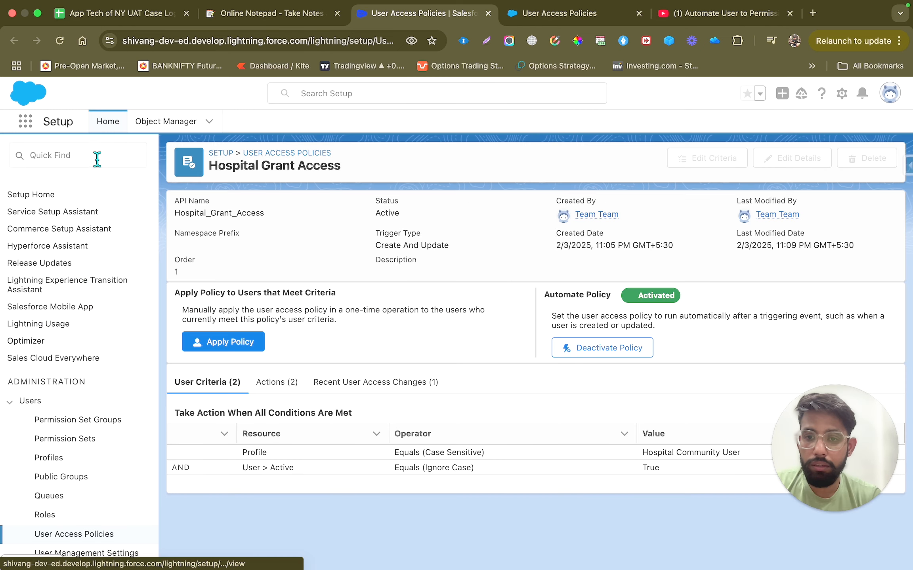
Step: Search Setup for "user" and open the active Hospital Community User record with the UpdatePhone Customer User role from the users list
{"action": "left_click", "coordinate": [97, 160]}
{"action": "type", "text": "user"}
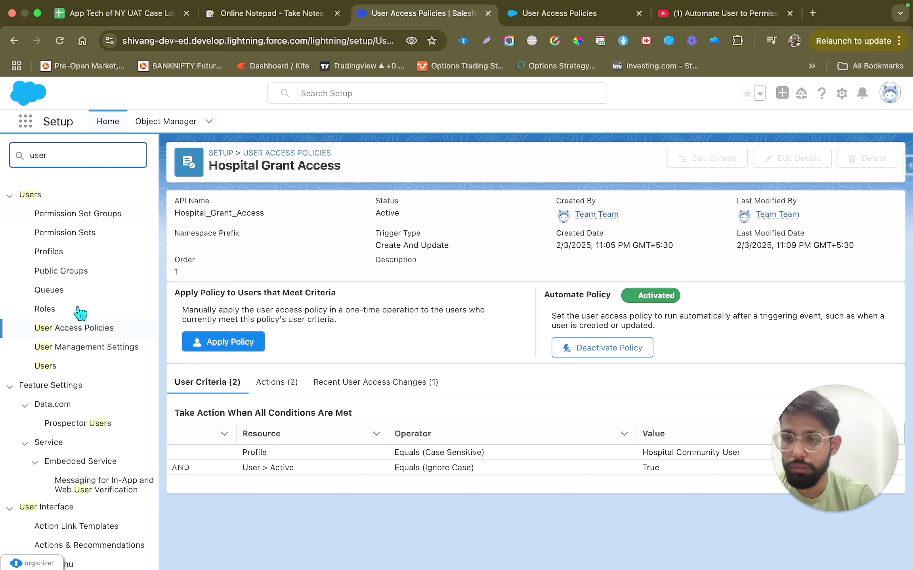
{"action": "left_click", "coordinate": [48, 367]}
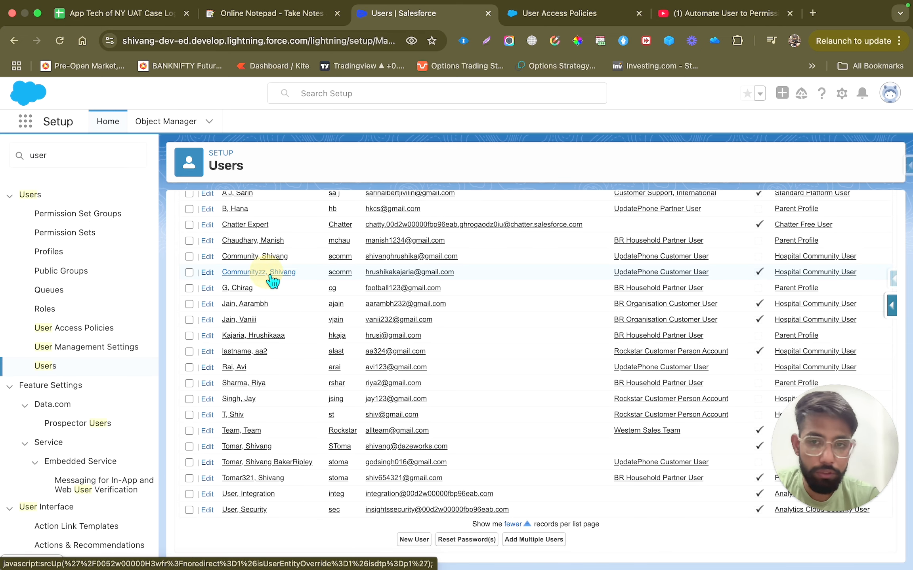
{"action": "left_click", "coordinate": [271, 277]}
{"action": "mouse_move", "coordinate": [269, 238]}
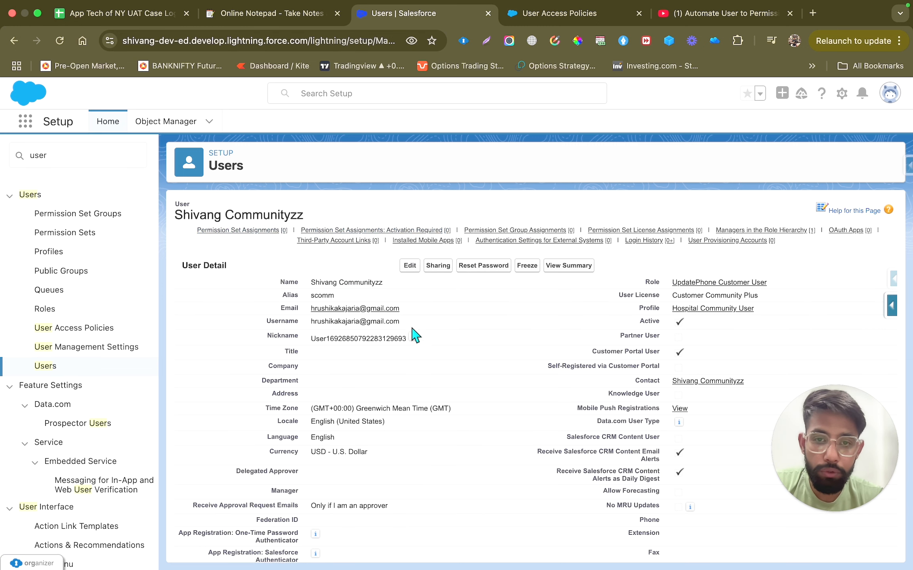
Step: Deactivate this community user, acknowledge the deactivation notice, and save the user deactivation options
{"action": "left_click", "coordinate": [411, 266]}
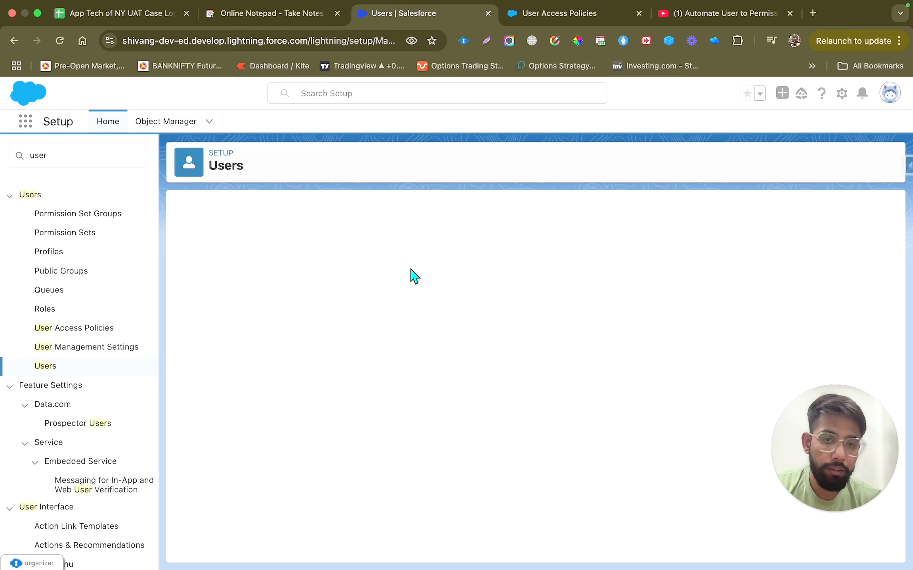
{"action": "left_click", "coordinate": [659, 334]}
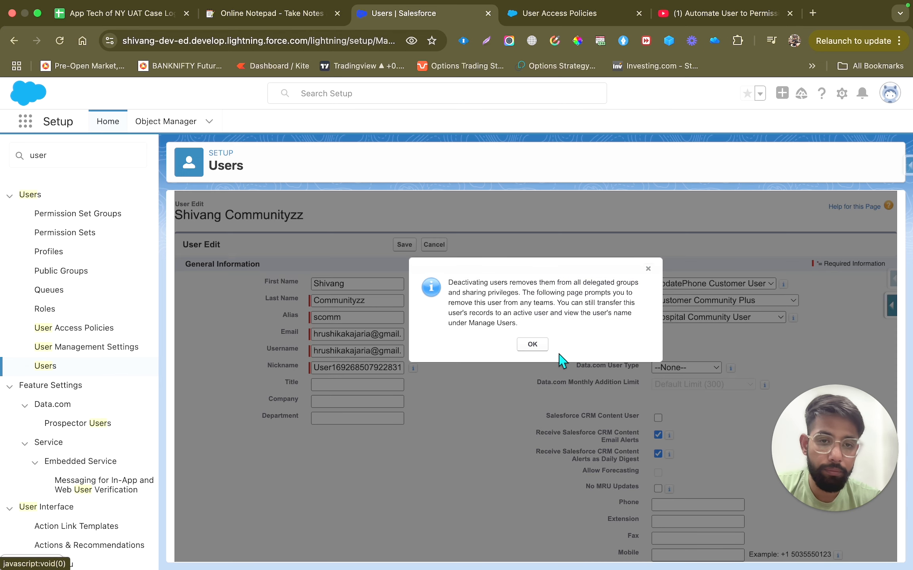
{"action": "left_click", "coordinate": [532, 344]}
{"action": "left_click", "coordinate": [404, 244]}
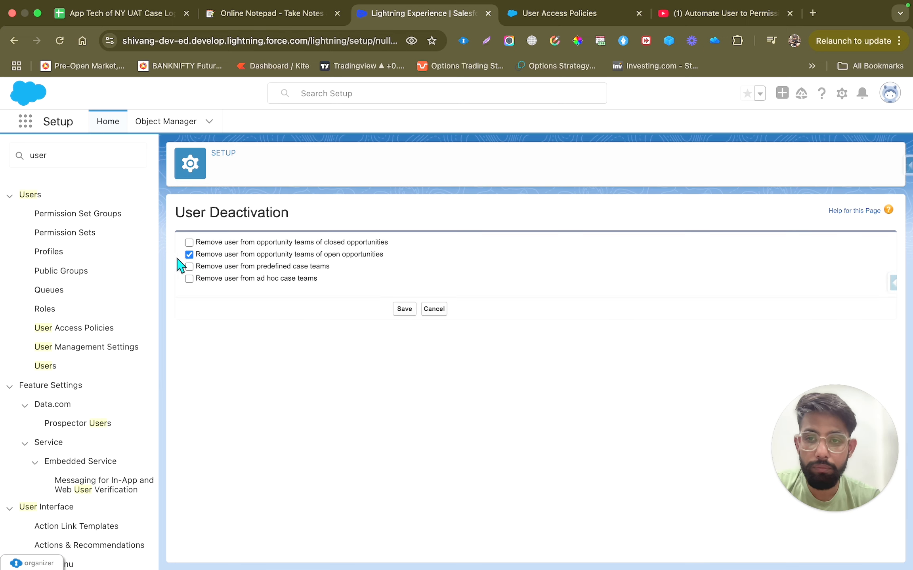
{"action": "left_click", "coordinate": [189, 254]}
{"action": "left_click", "coordinate": [405, 310]}
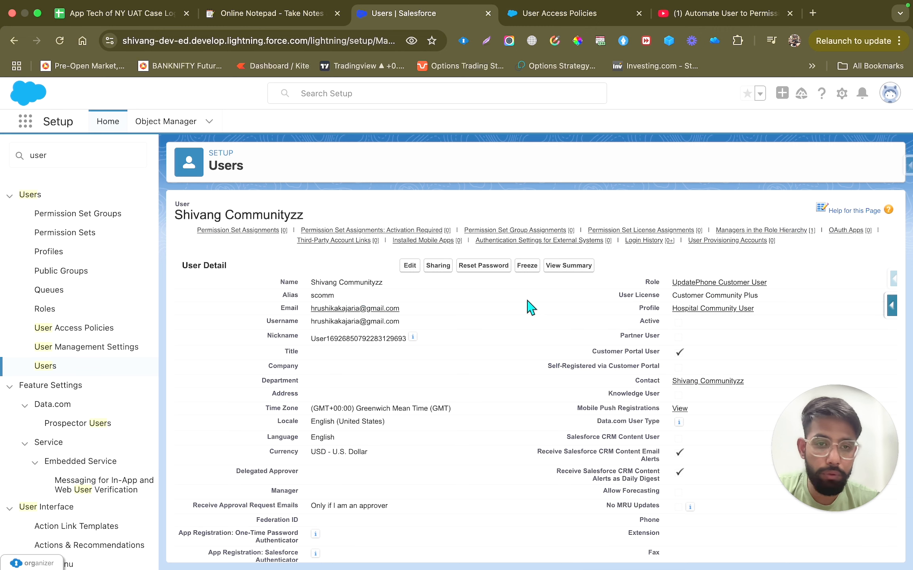
Step: Set the same community user back to active, save the record, and refresh the page
{"action": "left_click", "coordinate": [410, 270]}
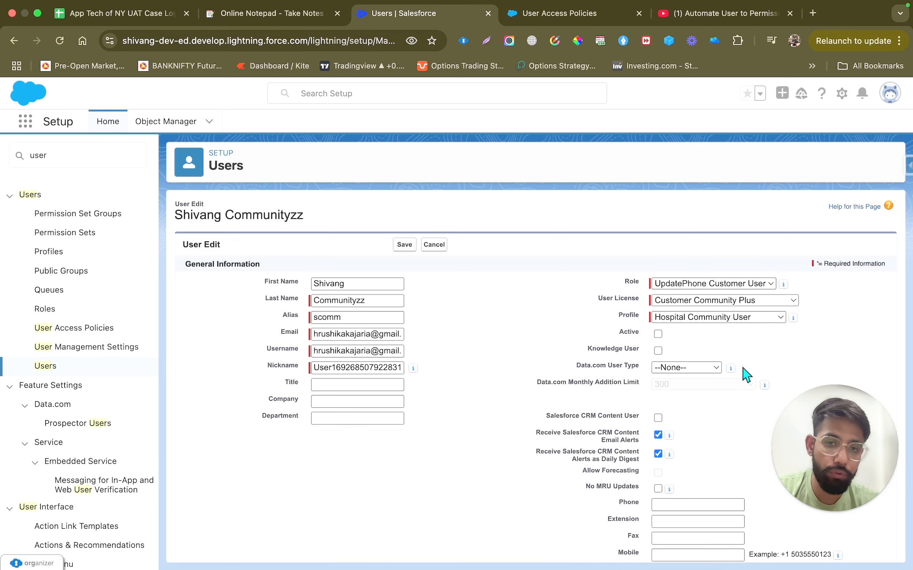
{"action": "left_click", "coordinate": [659, 335]}
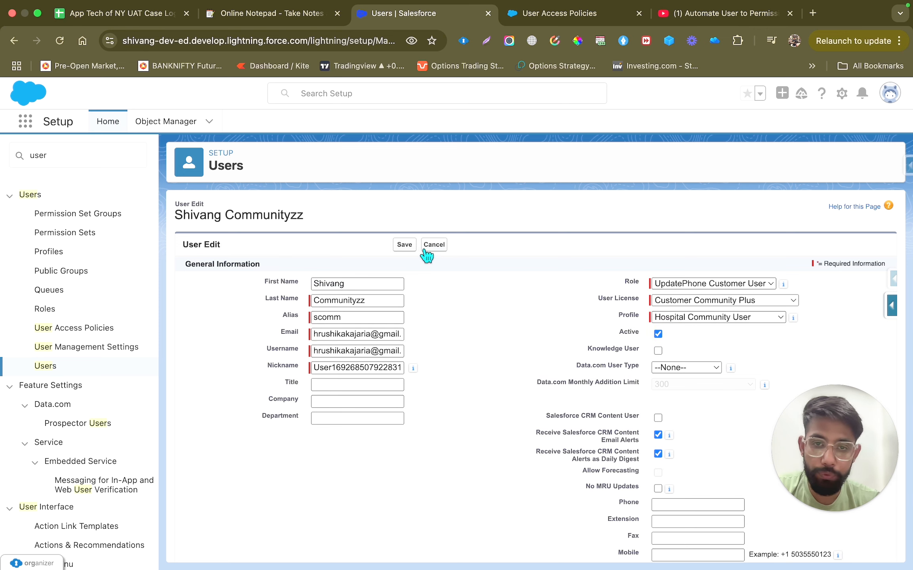
{"action": "left_click", "coordinate": [408, 245]}
{"action": "left_click", "coordinate": [65, 56]}
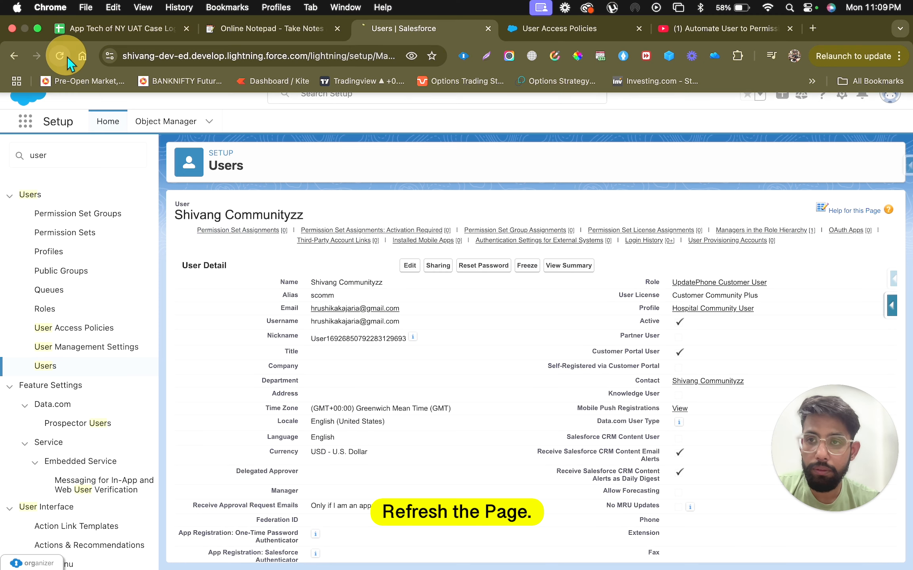
Step: Check the community user's permission set assignments and deactivate the user, acknowledging the notice and saving the user deactivation options
{"action": "left_click", "coordinate": [261, 230]}
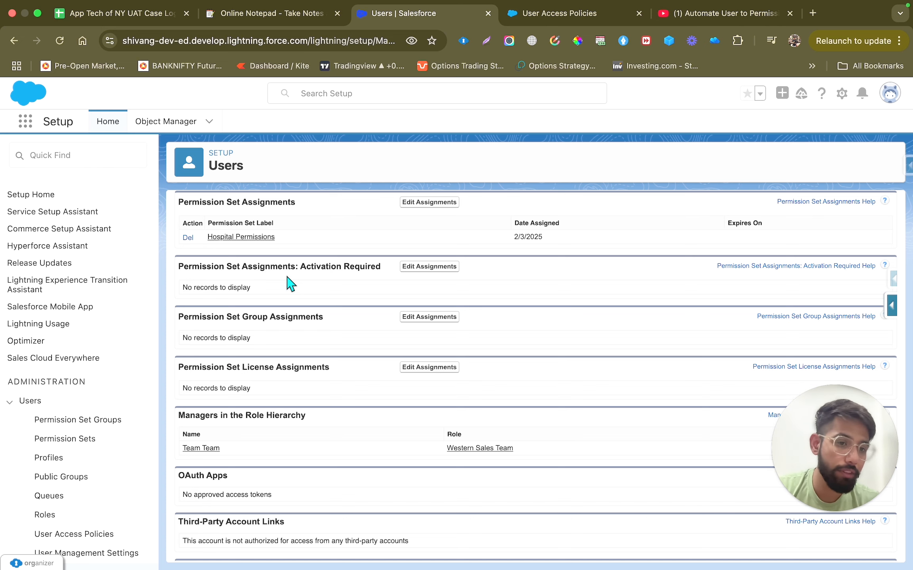
{"action": "scroll", "coordinate": [290, 284], "scroll_direction": "up", "scroll_amount": 10}
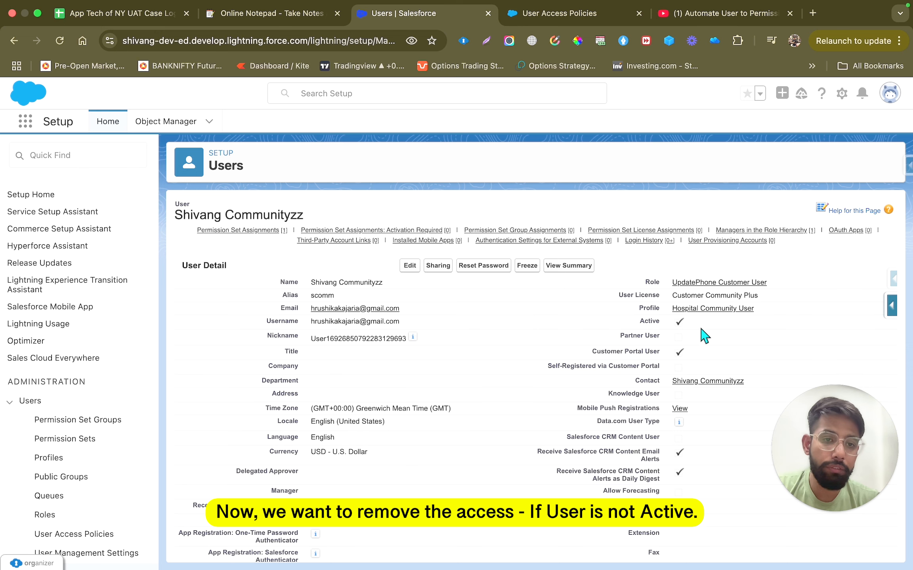
{"action": "left_click", "coordinate": [410, 265]}
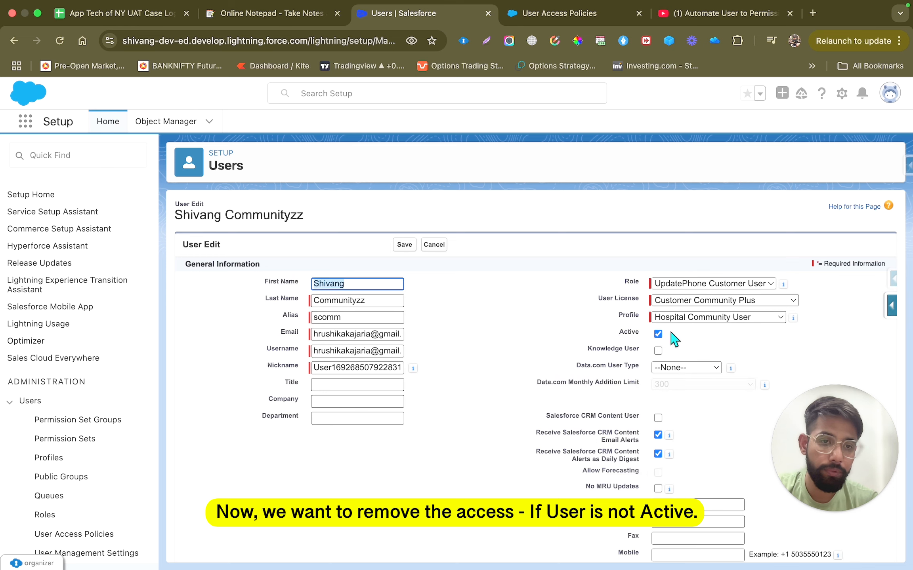
{"action": "left_click", "coordinate": [658, 335]}
{"action": "left_click", "coordinate": [532, 344]}
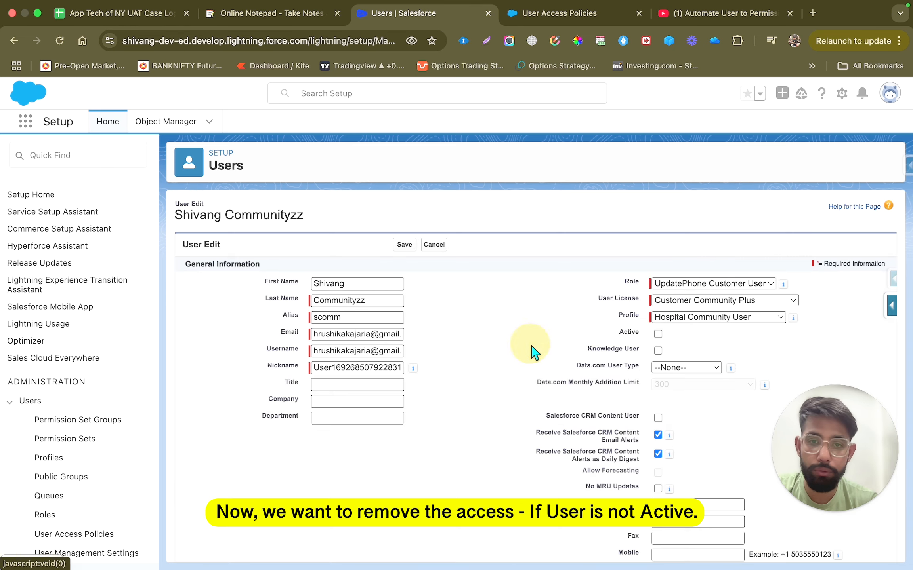
{"action": "left_click", "coordinate": [404, 246]}
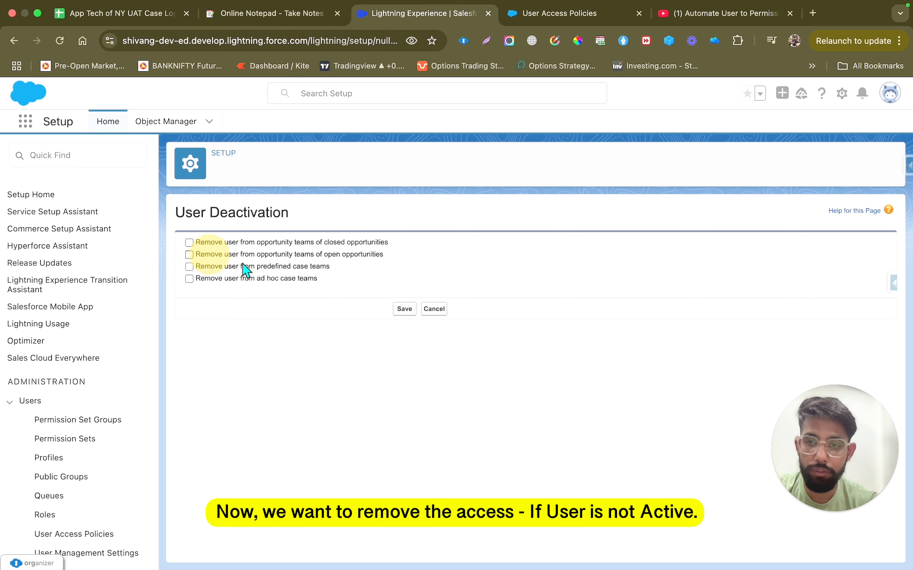
{"action": "left_click", "coordinate": [405, 309]}
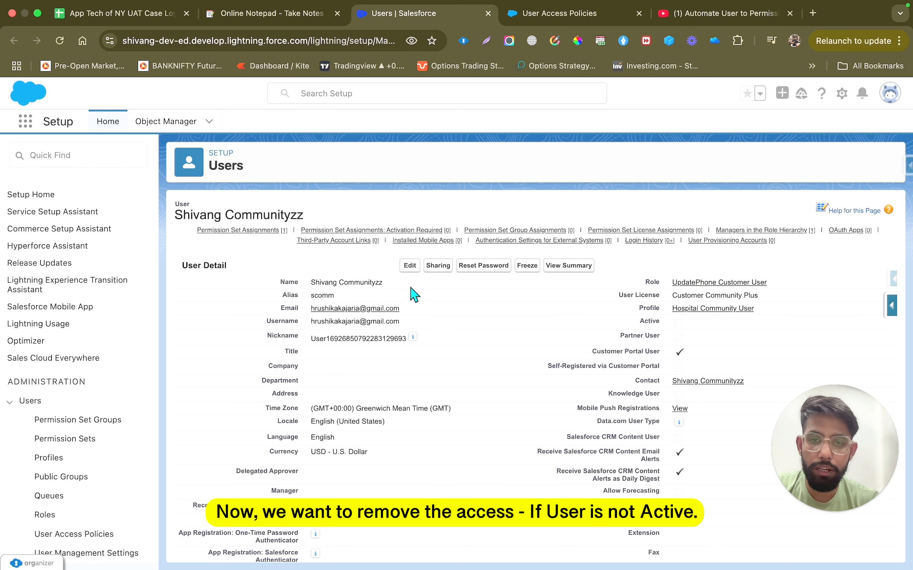
Step: Reactivate the community user and save the record
{"action": "left_click", "coordinate": [410, 269]}
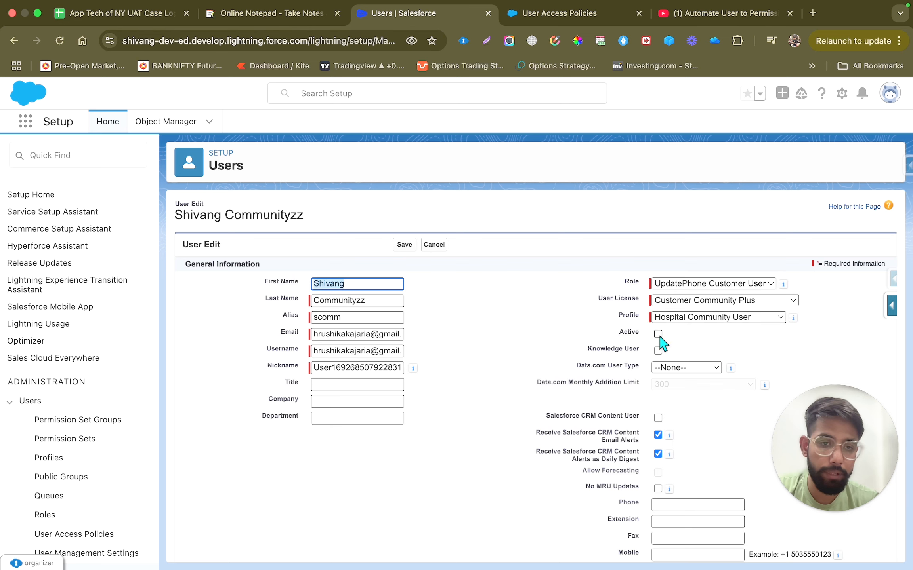
{"action": "left_click", "coordinate": [657, 334]}
{"action": "left_click", "coordinate": [406, 246]}
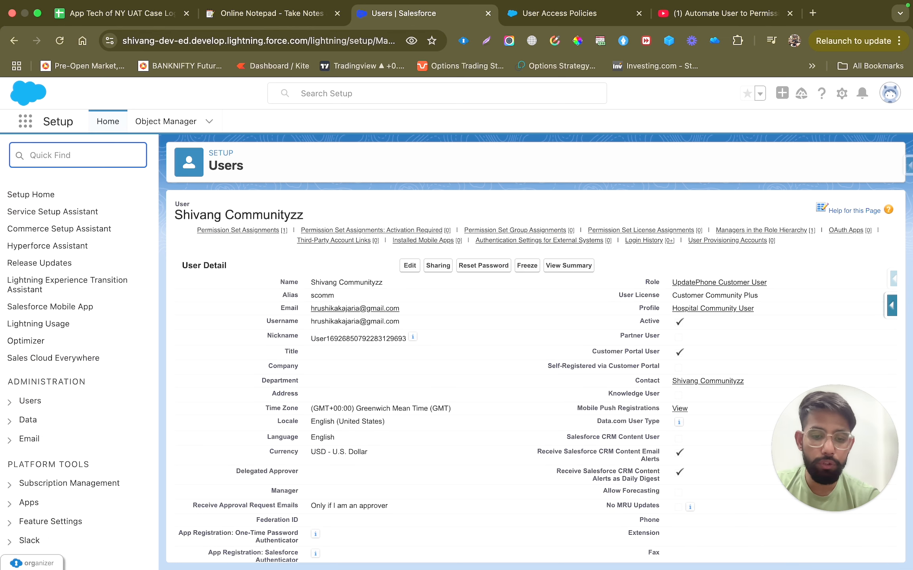
Step: Search Setup for "user" and create a user access policy named Hospital Revoke Access with order 1
{"action": "type", "text": "user"}
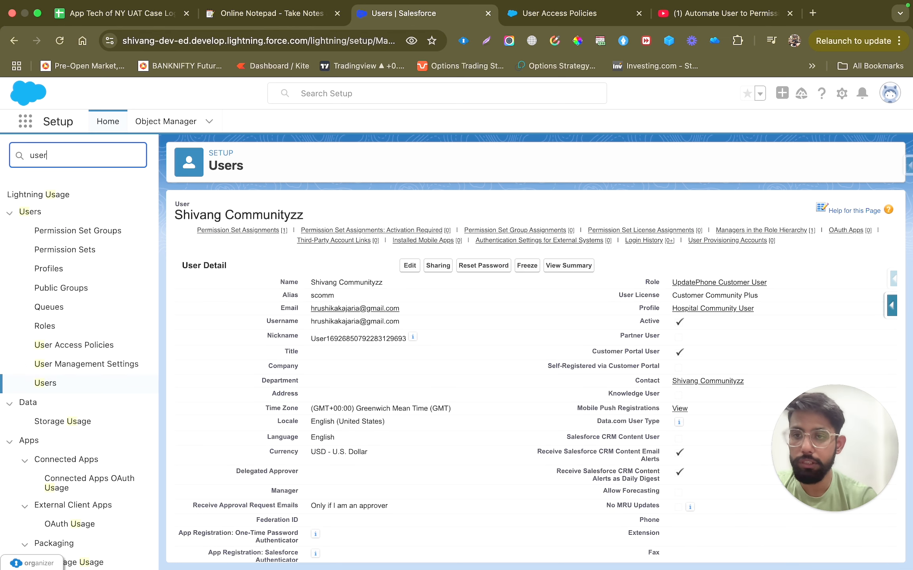
{"action": "left_click", "coordinate": [88, 335]}
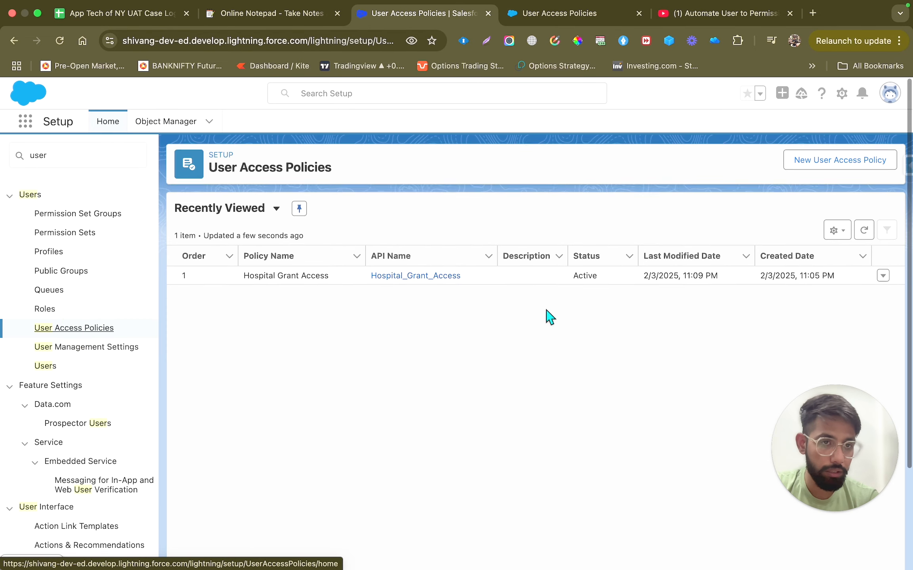
{"action": "left_click", "coordinate": [848, 166]}
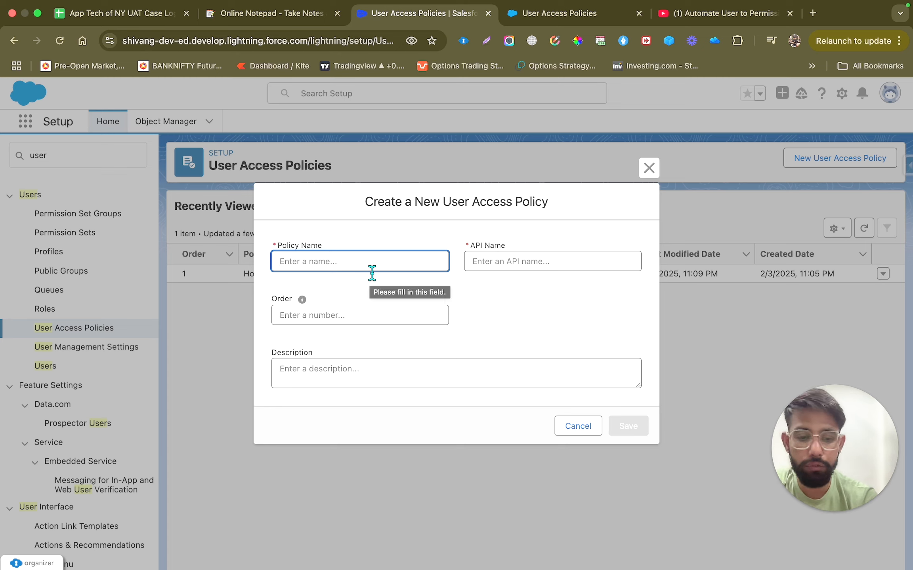
{"action": "type", "text": "Hospital Revoke Access"}
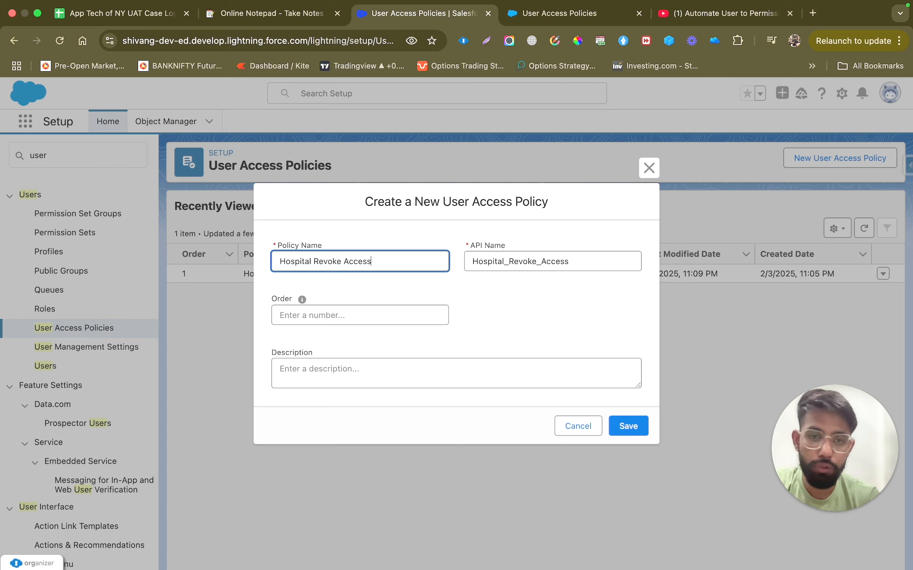
{"action": "left_click", "coordinate": [321, 313]}
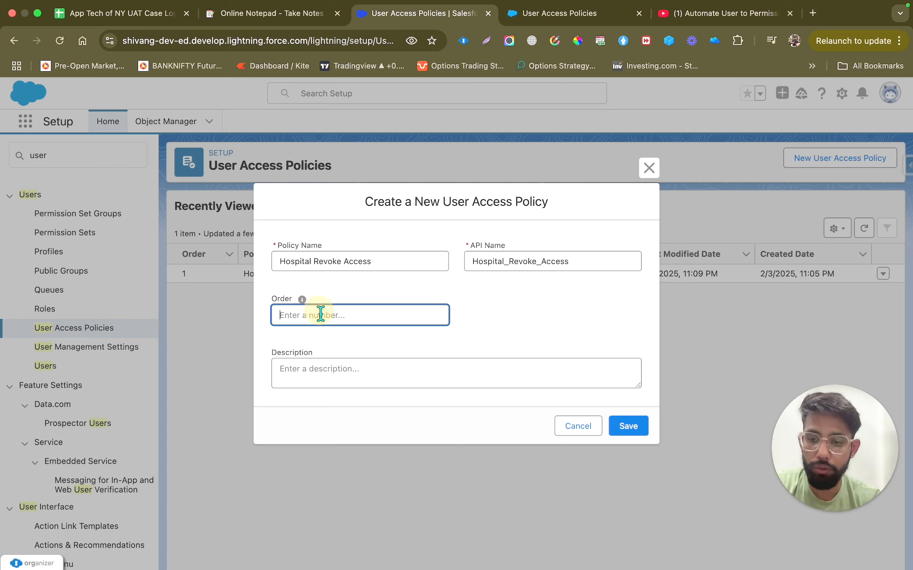
{"action": "type", "text": "1"}
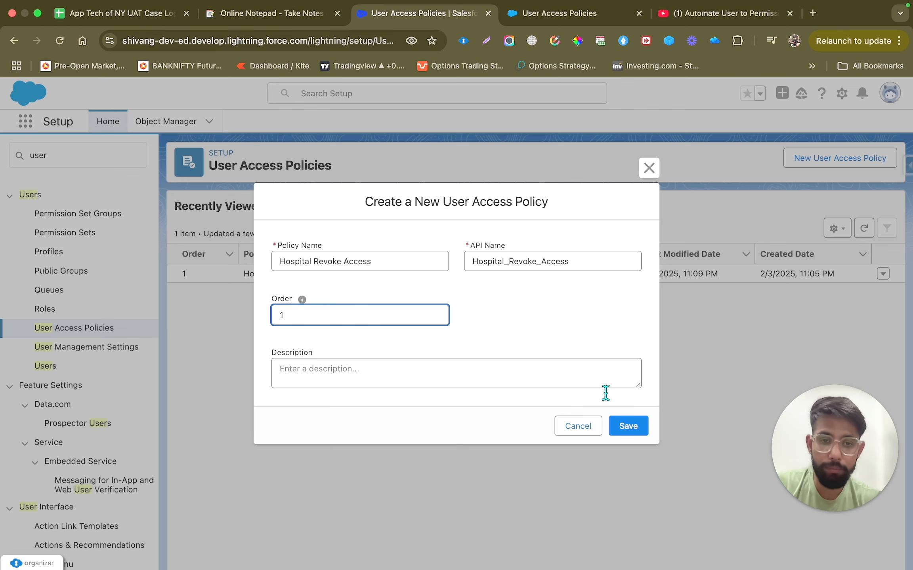
{"action": "left_click", "coordinate": [633, 432]}
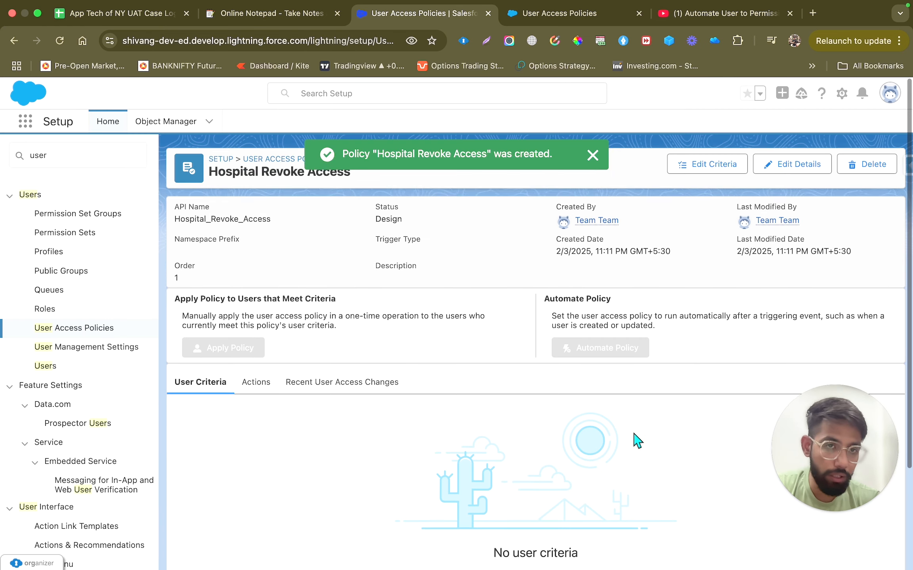
Step: Edit the new policy's user criteria and add the filter Profile Equals Hospital Community User
{"action": "left_click", "coordinate": [729, 162]}
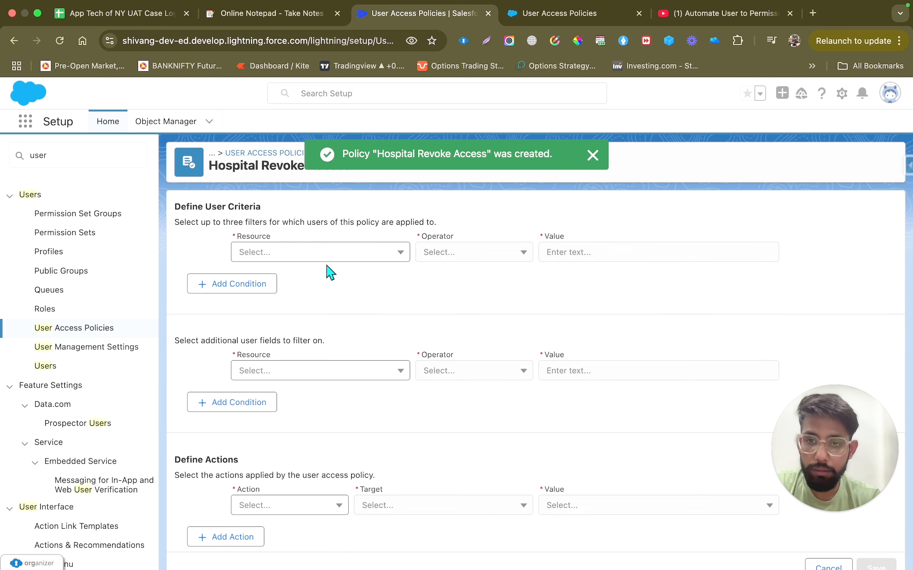
{"action": "left_click", "coordinate": [322, 255]}
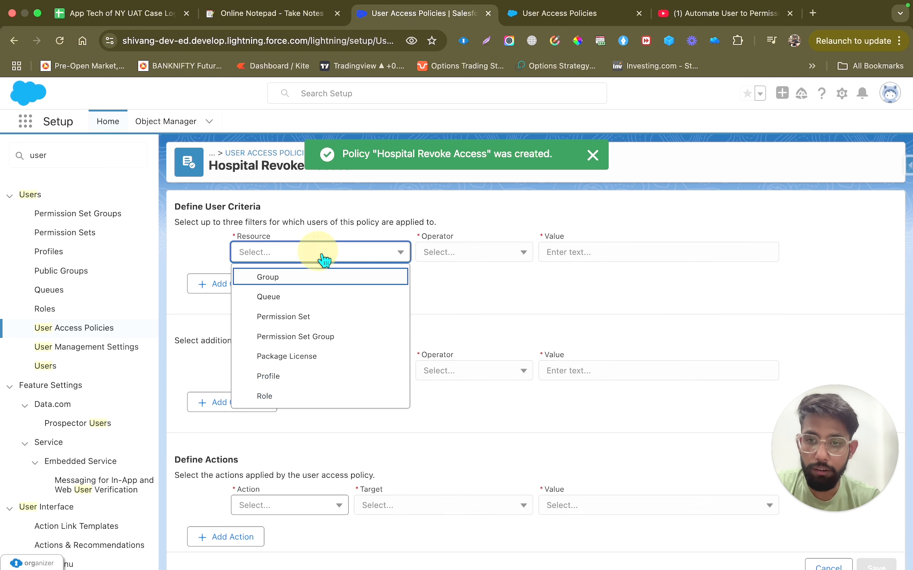
{"action": "left_click", "coordinate": [293, 381]}
{"action": "left_click", "coordinate": [501, 253]}
{"action": "left_click", "coordinate": [449, 277]}
{"action": "left_click", "coordinate": [617, 253]}
{"action": "scroll", "coordinate": [642, 386], "scroll_direction": "down", "scroll_amount": 2}
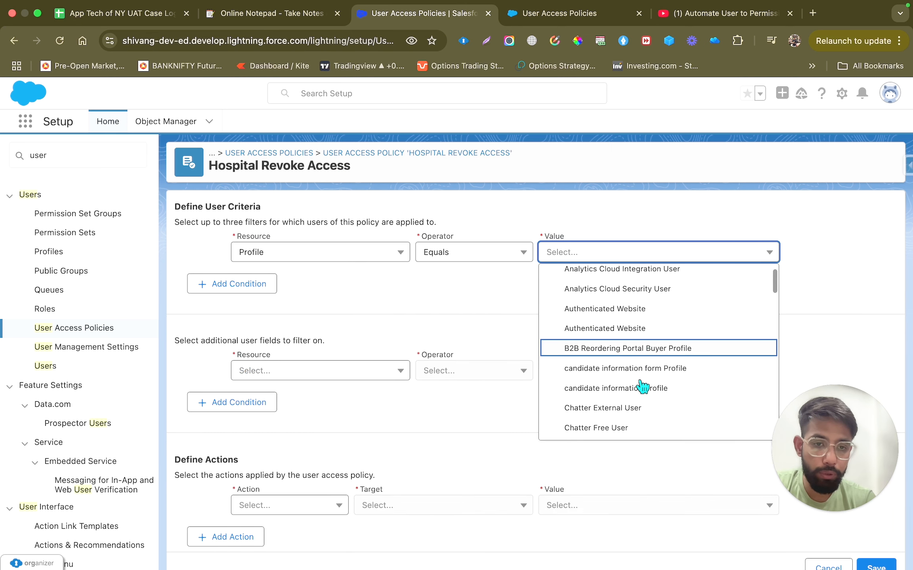
{"action": "scroll", "coordinate": [642, 386], "scroll_direction": "down", "scroll_amount": 10}
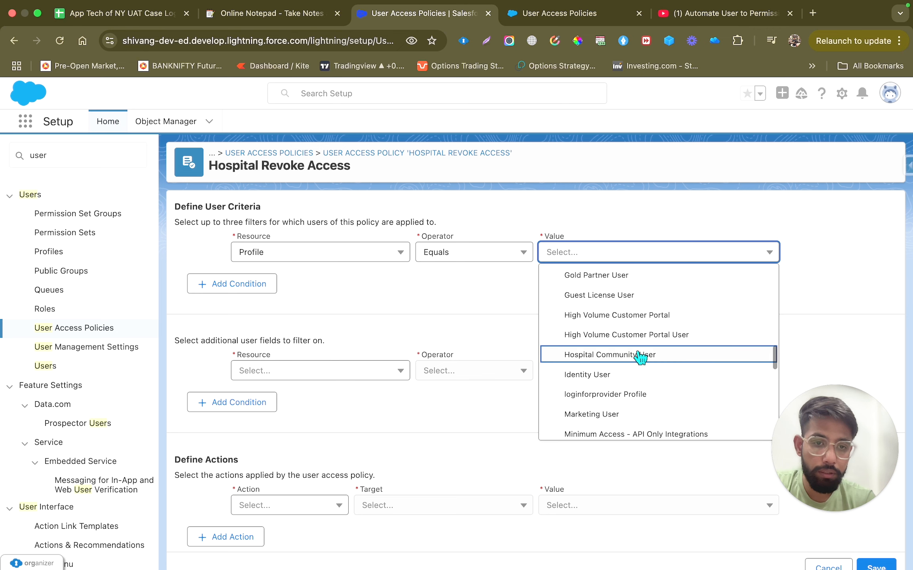
{"action": "left_click", "coordinate": [640, 357]}
Step: Set the additional user field filter to Active, Equals (Ignore Case), False
{"action": "scroll", "coordinate": [401, 312], "scroll_direction": "down", "scroll_amount": 3}
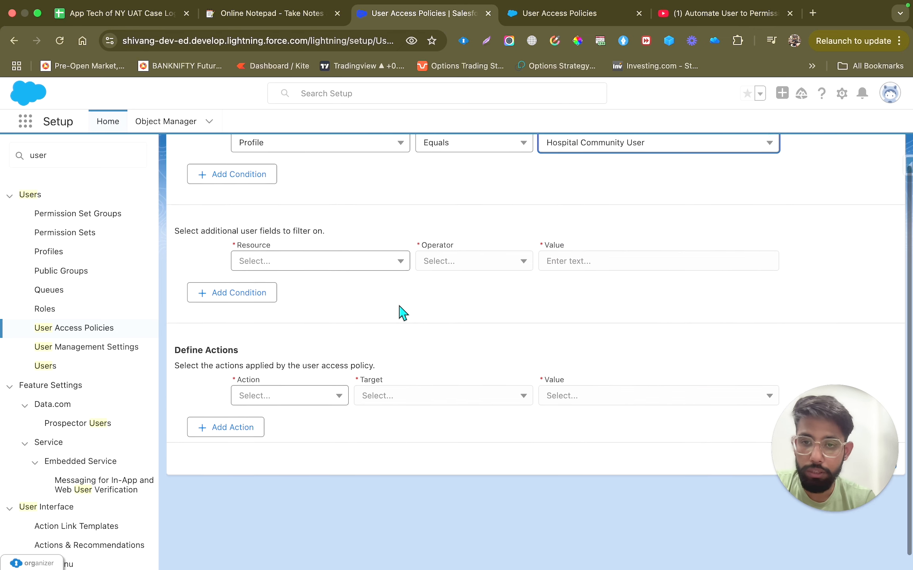
{"action": "left_click", "coordinate": [300, 257]}
{"action": "left_click", "coordinate": [296, 282]}
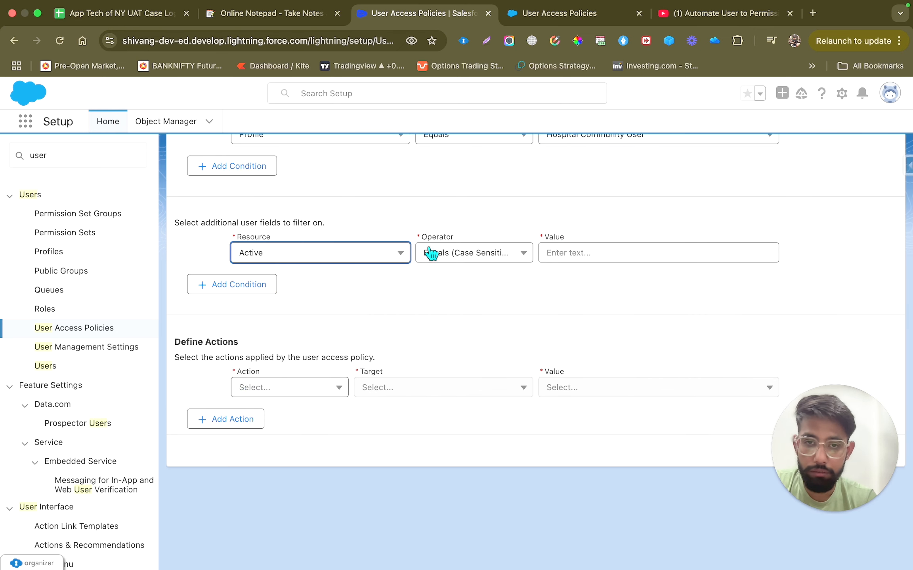
{"action": "left_click", "coordinate": [461, 252]}
{"action": "left_click", "coordinate": [492, 299]}
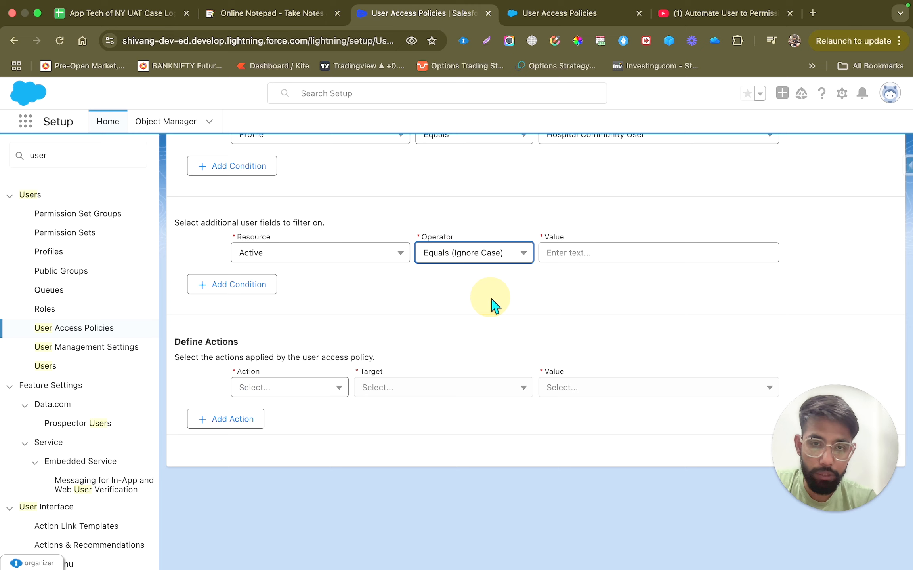
{"action": "left_click", "coordinate": [609, 259]}
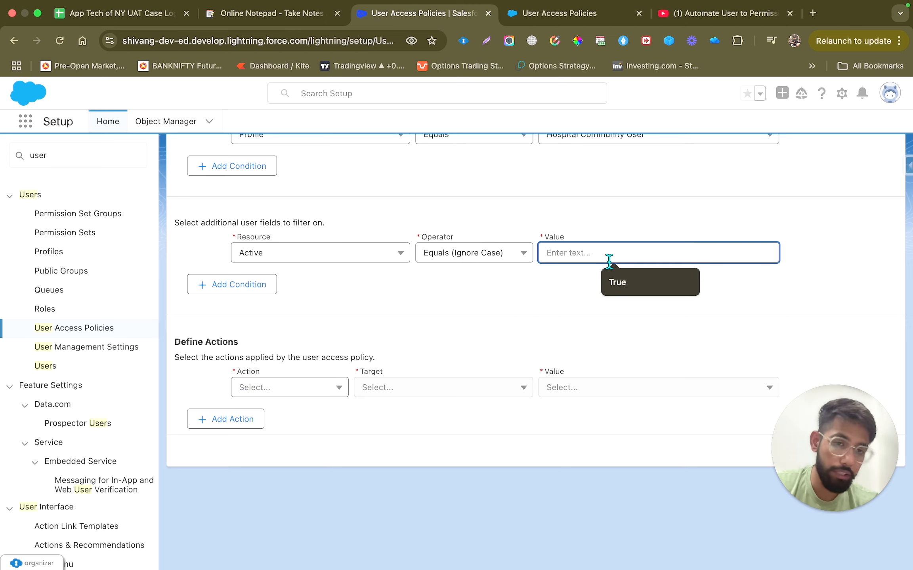
{"action": "type", "text": "False"}
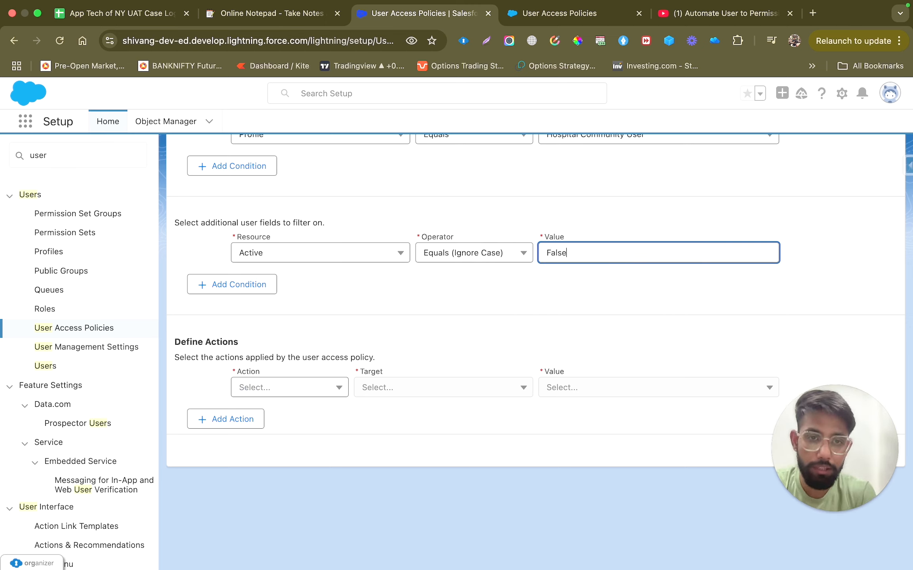
Step: Define the first policy action as Revoke, Permission Set, Hospital_Permissions
{"action": "left_click", "coordinate": [317, 390]}
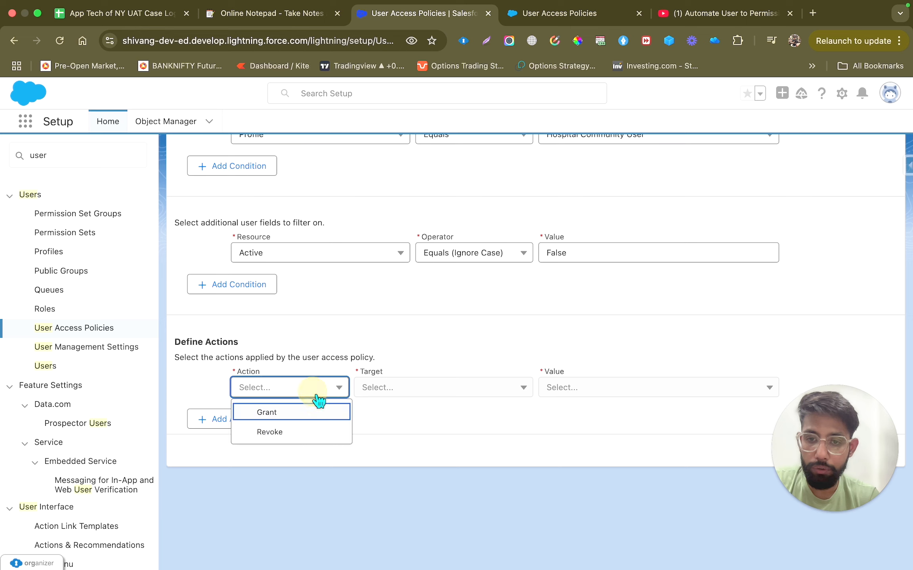
{"action": "left_click", "coordinate": [301, 436]}
{"action": "left_click", "coordinate": [448, 394]}
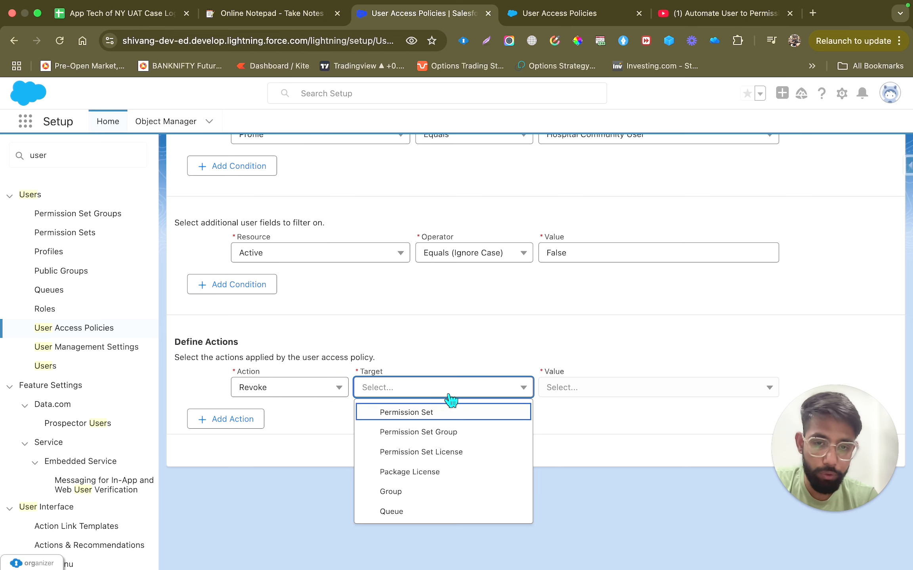
{"action": "left_click", "coordinate": [432, 416]}
{"action": "left_click", "coordinate": [617, 392]}
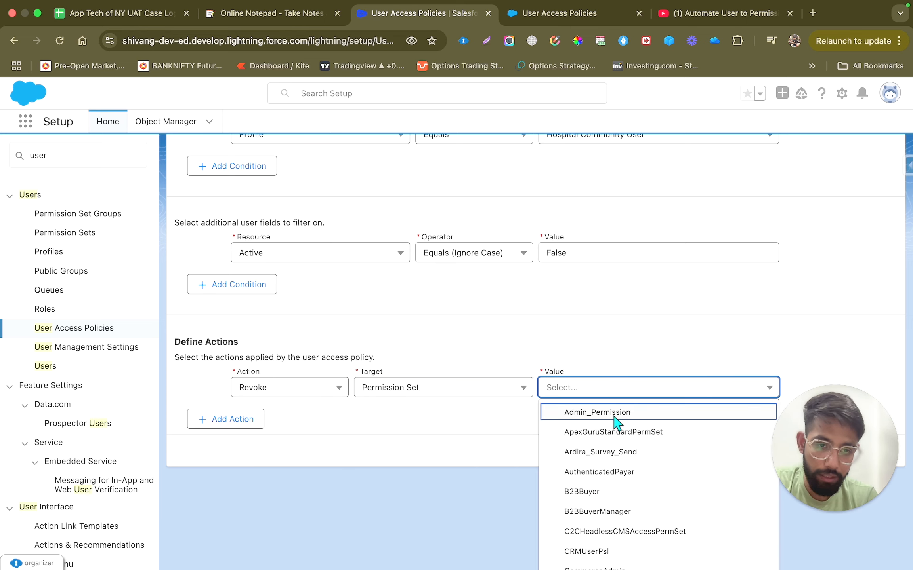
{"action": "scroll", "coordinate": [618, 437], "scroll_direction": "down", "scroll_amount": 10}
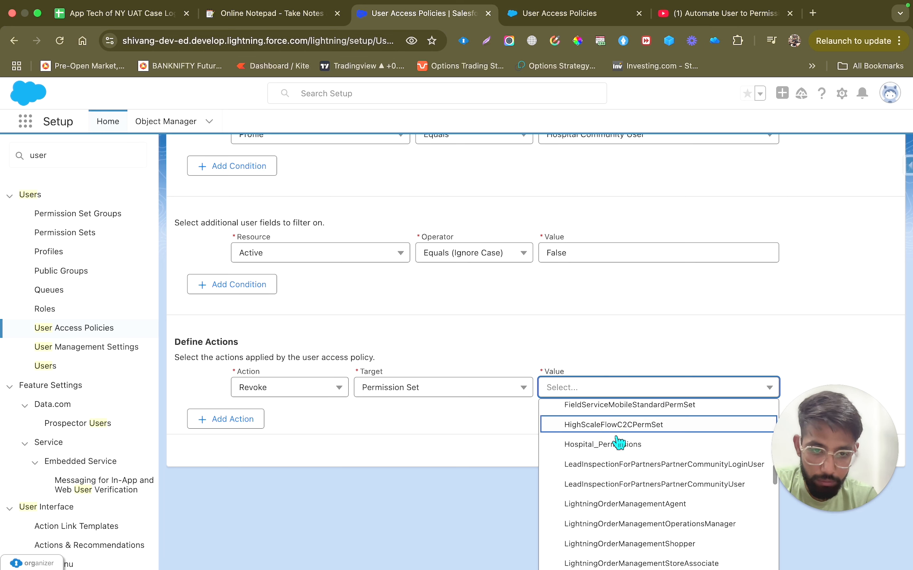
{"action": "left_click", "coordinate": [616, 445]}
{"action": "left_click", "coordinate": [611, 394]}
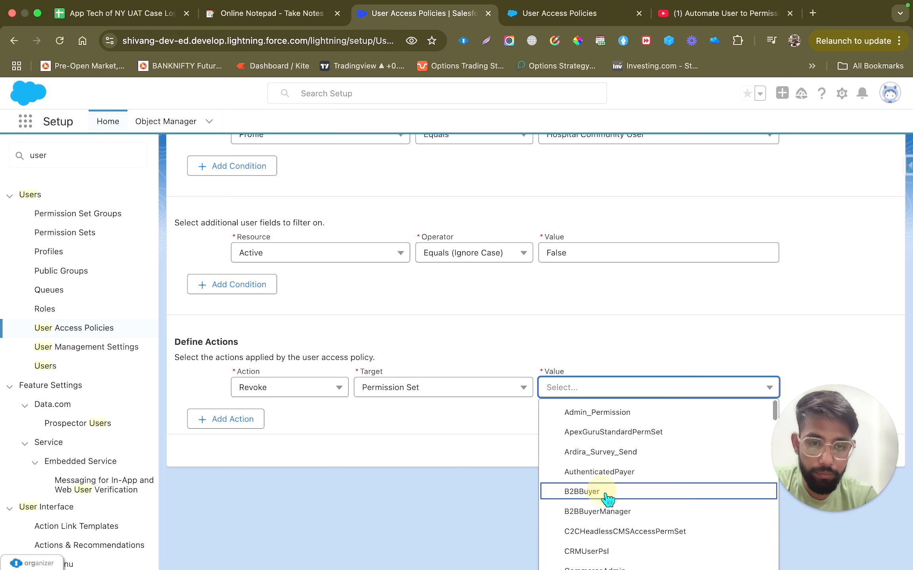
{"action": "scroll", "coordinate": [605, 491], "scroll_direction": "down", "scroll_amount": 8}
{"action": "scroll", "coordinate": [605, 486], "scroll_direction": "down", "scroll_amount": 3}
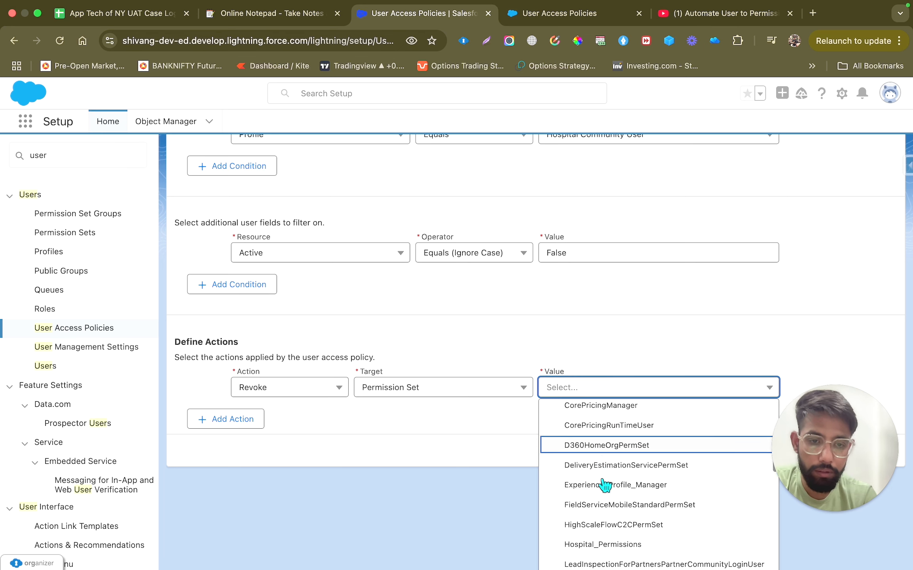
{"action": "left_click", "coordinate": [604, 483]}
Step: Add a second action that revokes the group Hospital_Public_Group, and save the policy's criteria and actions
{"action": "left_click", "coordinate": [237, 425]}
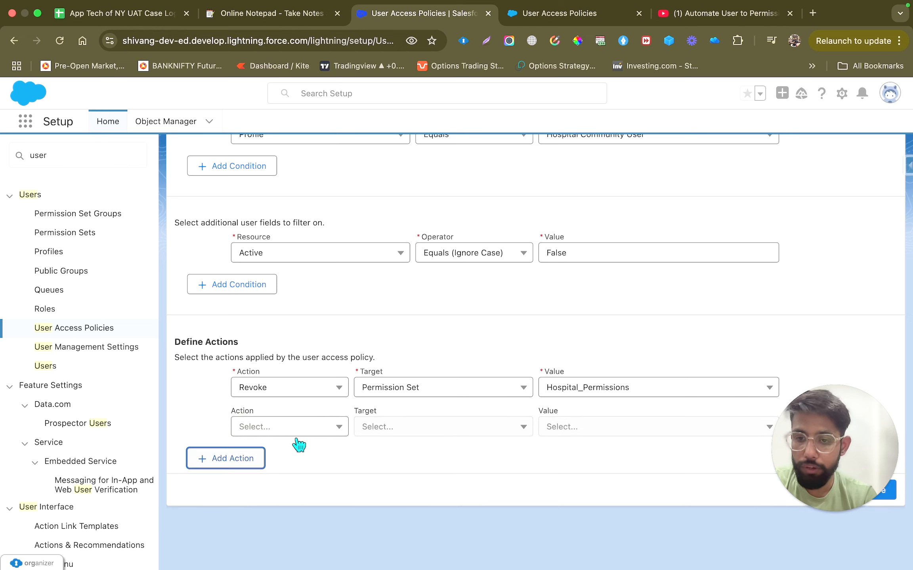
{"action": "left_click", "coordinate": [297, 431]}
{"action": "left_click", "coordinate": [298, 471]}
{"action": "left_click", "coordinate": [428, 438]}
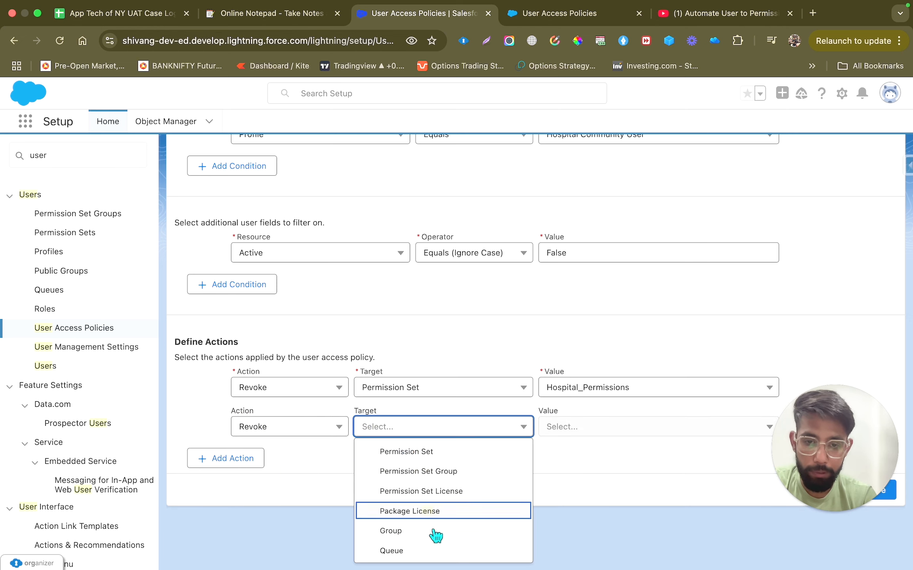
{"action": "left_click", "coordinate": [434, 529]}
{"action": "left_click", "coordinate": [623, 430]}
{"action": "left_click", "coordinate": [606, 454]}
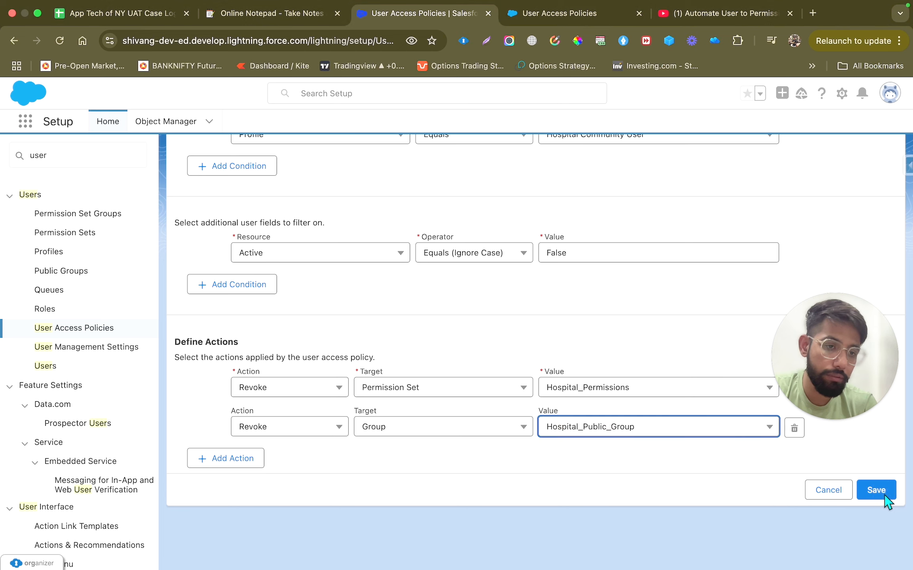
{"action": "left_click", "coordinate": [876, 491]}
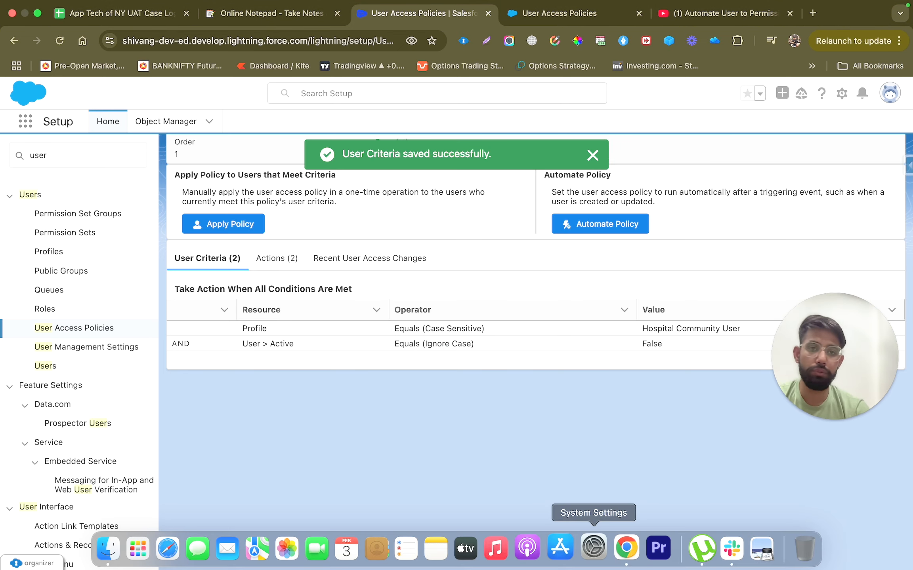
Step: Automate the Hospital Revoke Access policy to trigger when a user is created or updated, and activate it
{"action": "left_click", "coordinate": [619, 227]}
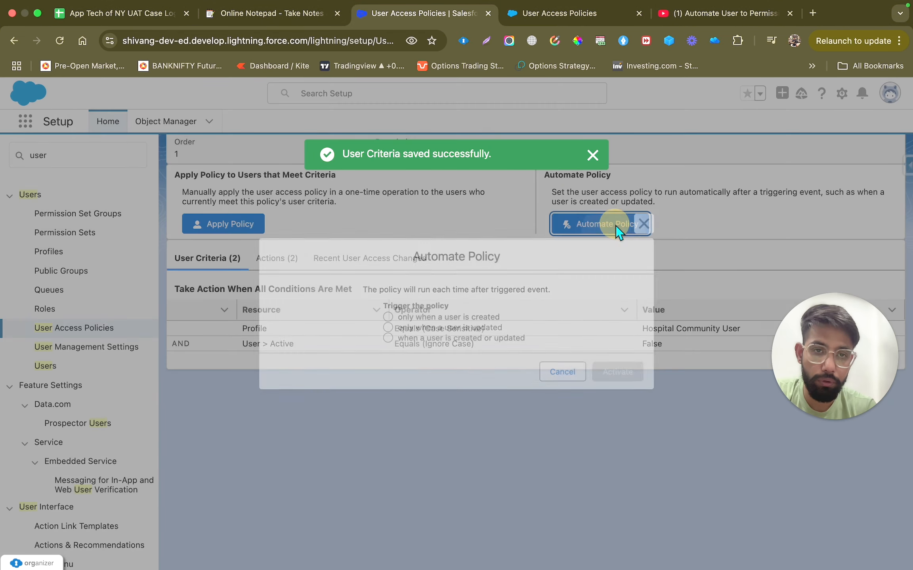
{"action": "left_click", "coordinate": [386, 338]}
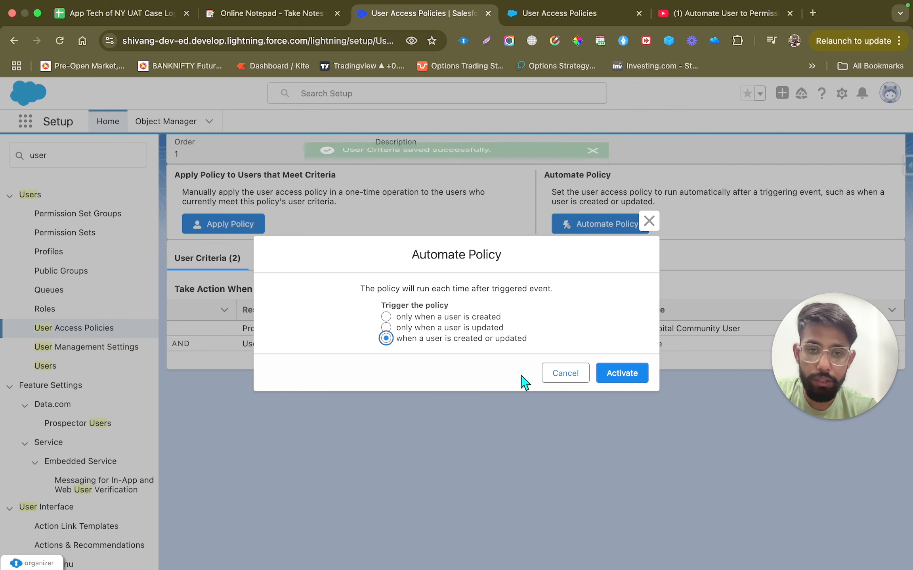
{"action": "left_click", "coordinate": [620, 375]}
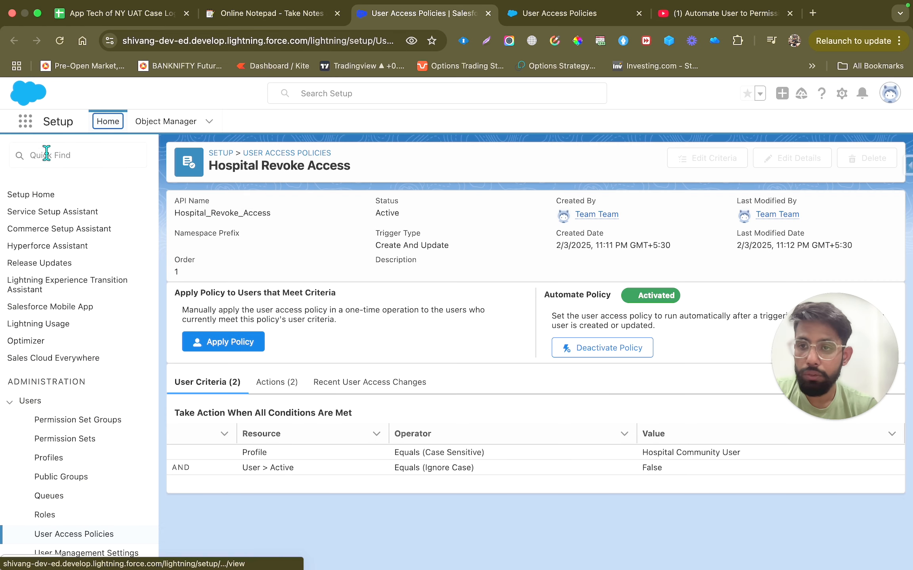
Step: Find the Users list in Setup, open the active Hospital Community User with the UpdatePhone Customer User role, and check their permission set assignments
{"action": "left_click", "coordinate": [52, 160]}
{"action": "type", "text": "user"}
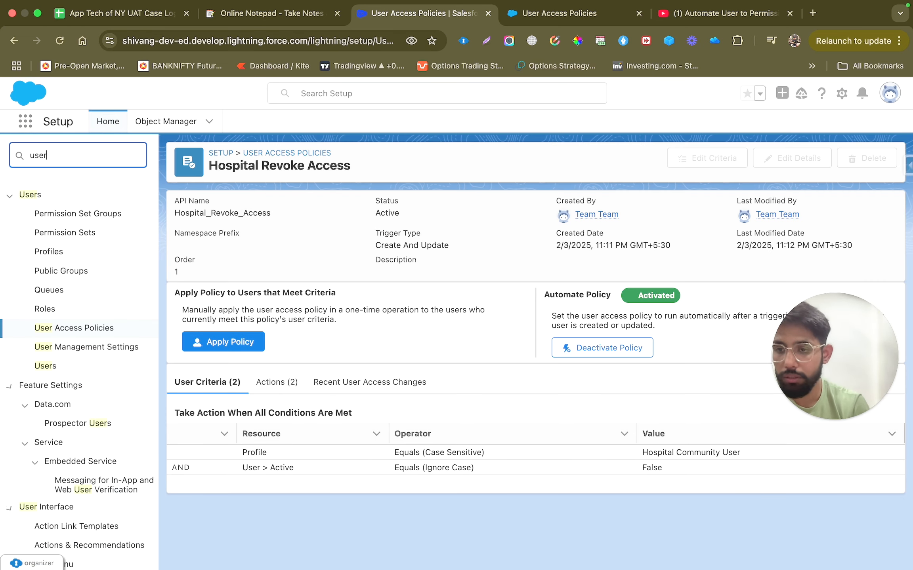
{"action": "scroll", "coordinate": [48, 297], "scroll_direction": "down", "scroll_amount": 3}
{"action": "left_click", "coordinate": [46, 294]}
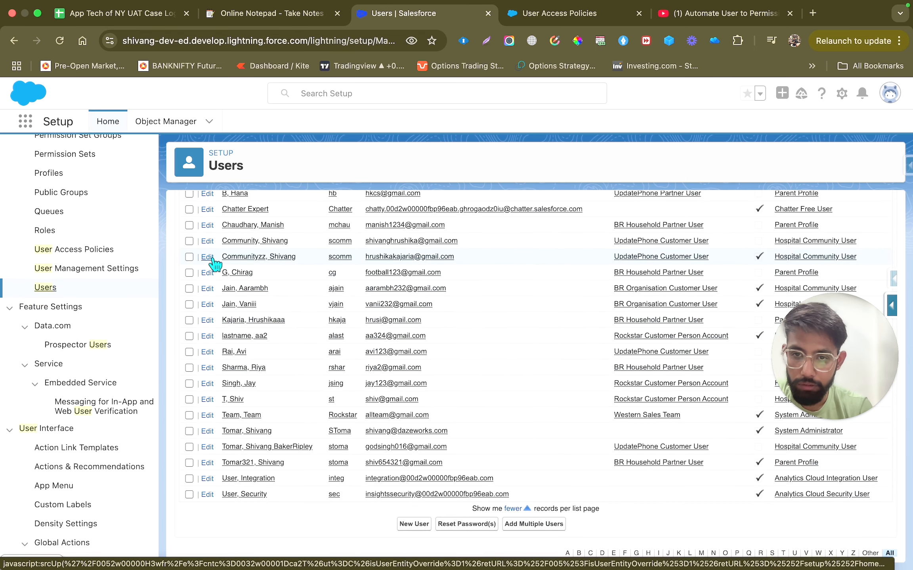
{"action": "left_click", "coordinate": [255, 257]}
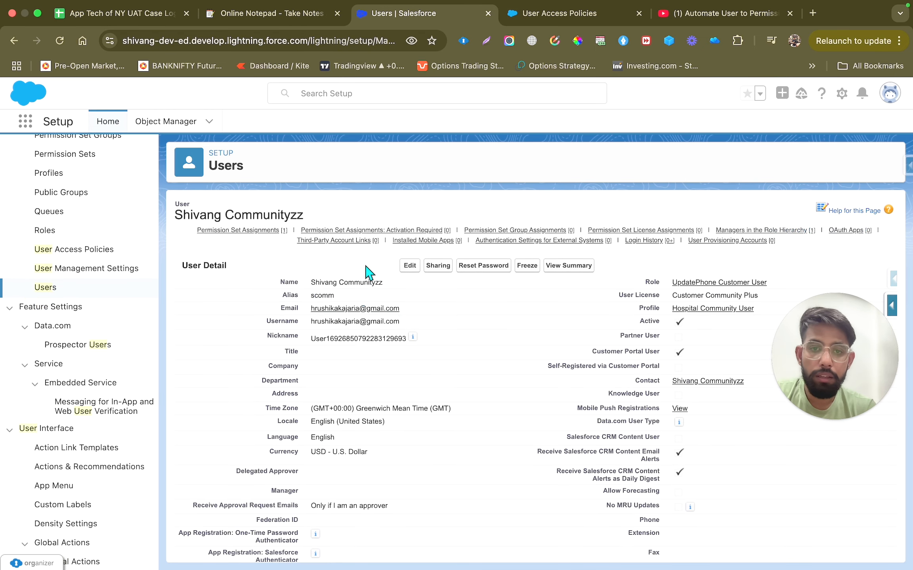
{"action": "mouse_move", "coordinate": [263, 240]}
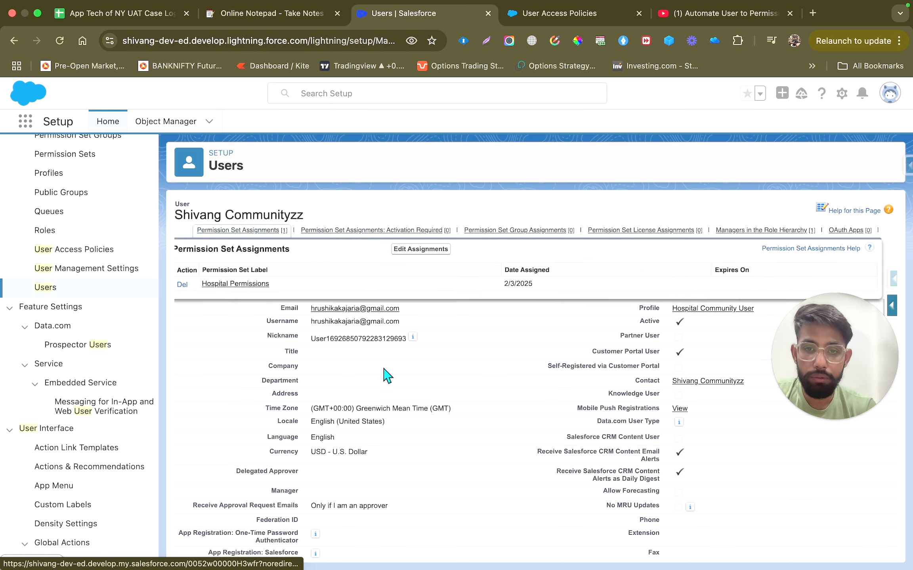
Step: Deactivate this community user, accept the default user deactivation options, and recheck their permission set assignments
{"action": "left_click", "coordinate": [410, 265]}
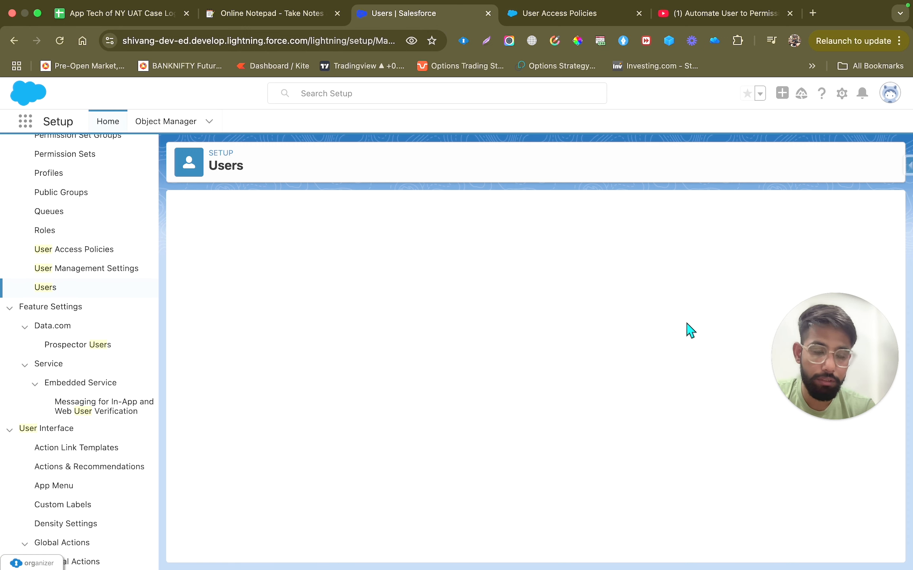
{"action": "left_click", "coordinate": [658, 334]}
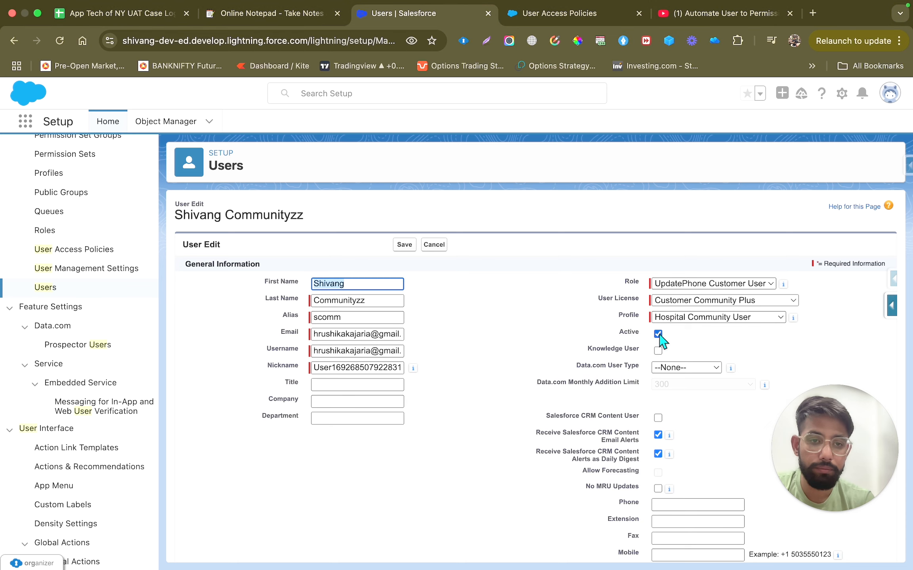
{"action": "left_click", "coordinate": [404, 244]}
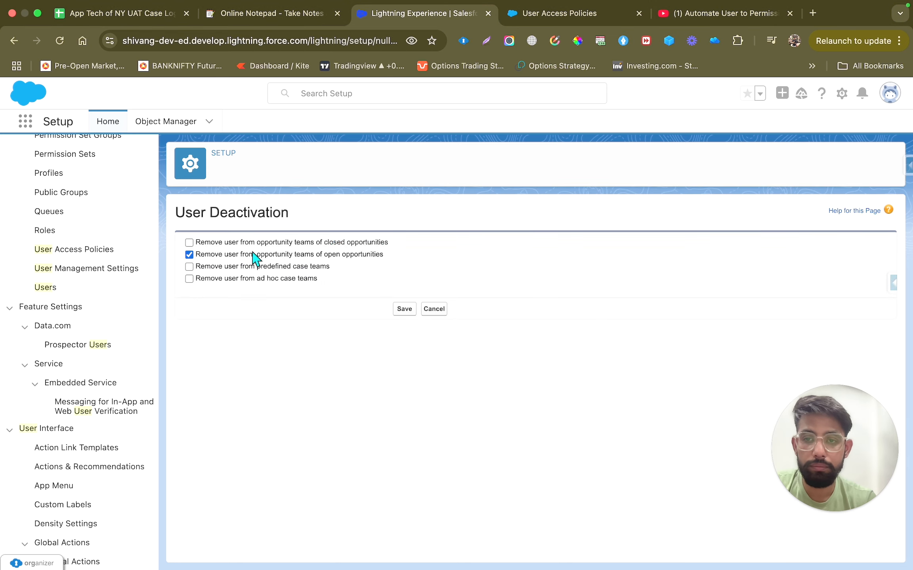
{"action": "left_click", "coordinate": [401, 312]}
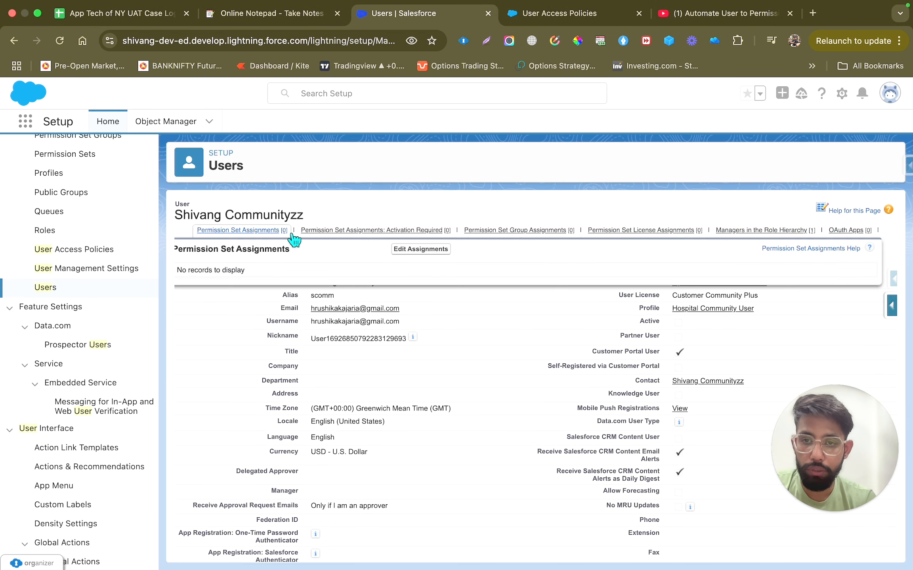
{"action": "mouse_move", "coordinate": [218, 237]}
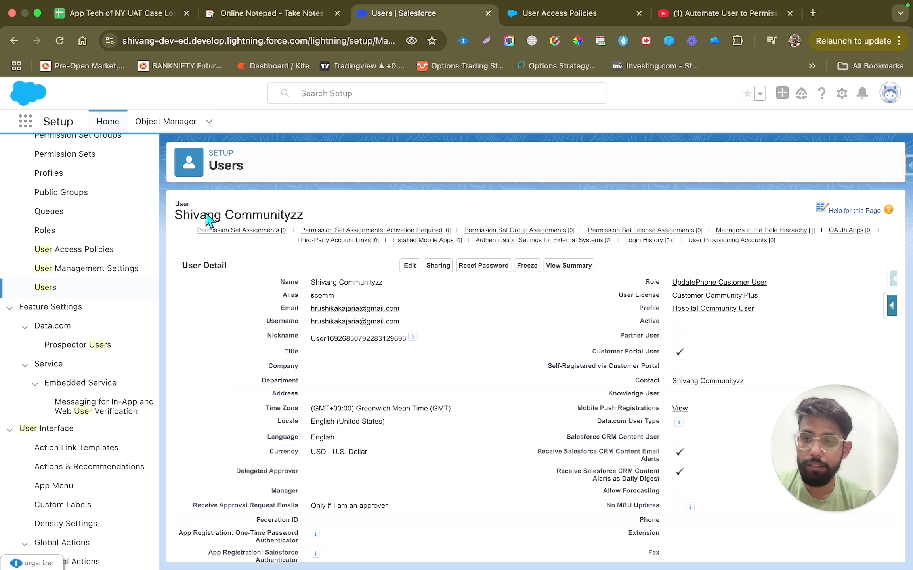
Step: Open the Hospital_Grant_Access user access policy and inspect the details of its automatically applied recent user access change
{"action": "left_click", "coordinate": [88, 254]}
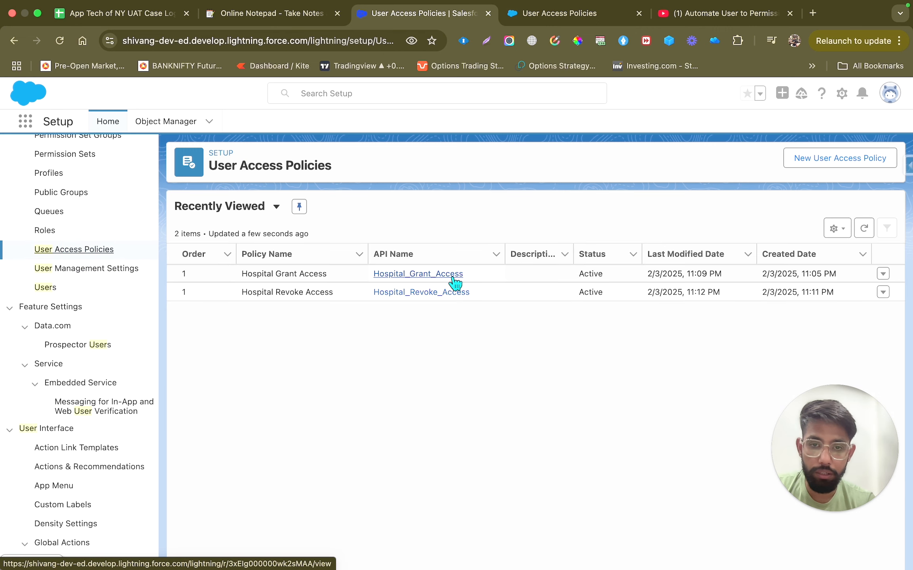
{"action": "left_click", "coordinate": [406, 276]}
{"action": "scroll", "coordinate": [406, 285], "scroll_direction": "down", "scroll_amount": 3}
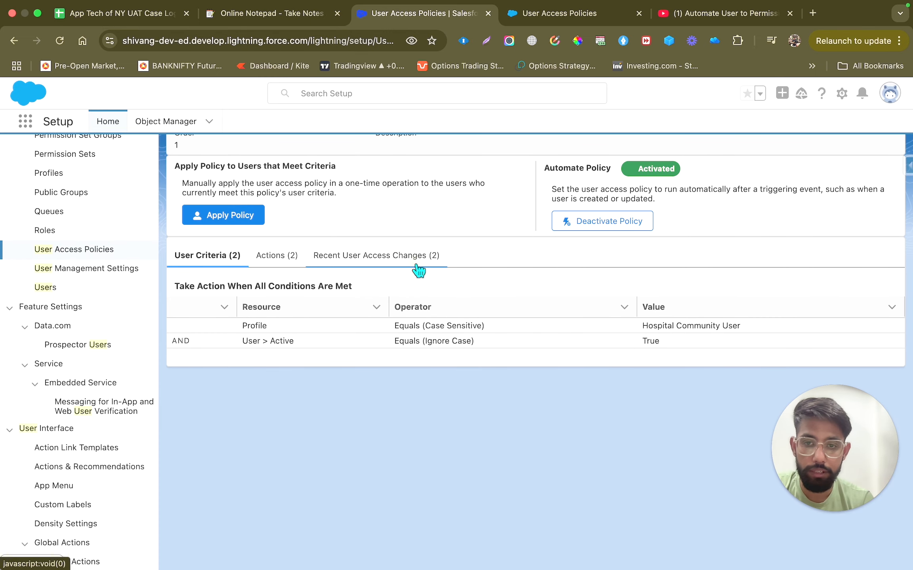
{"action": "left_click", "coordinate": [418, 271]}
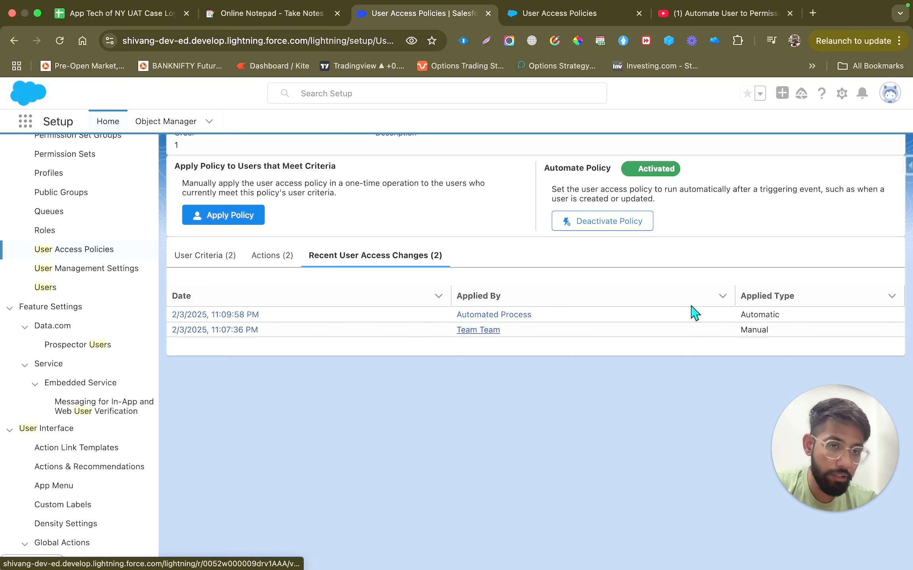
{"action": "left_click", "coordinate": [203, 317]}
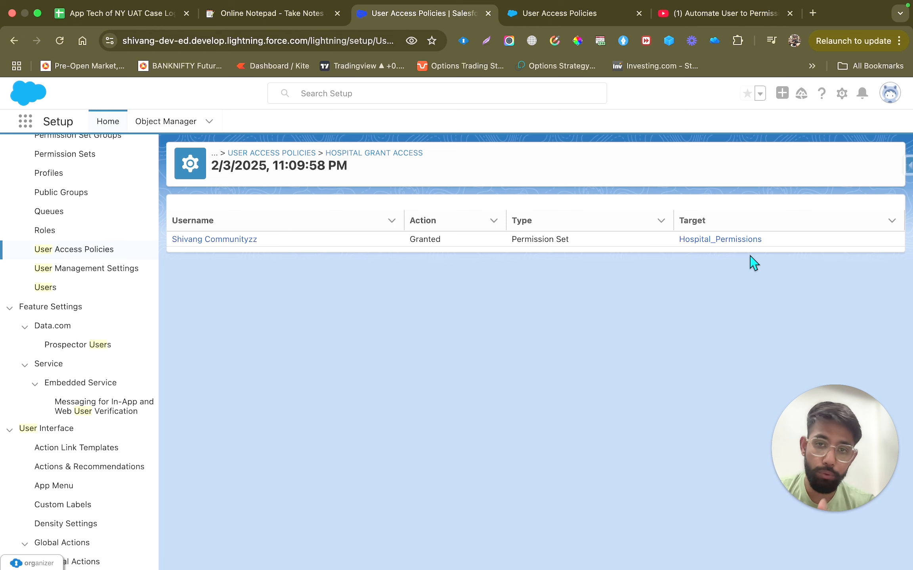
{"action": "left_click", "coordinate": [14, 41]}
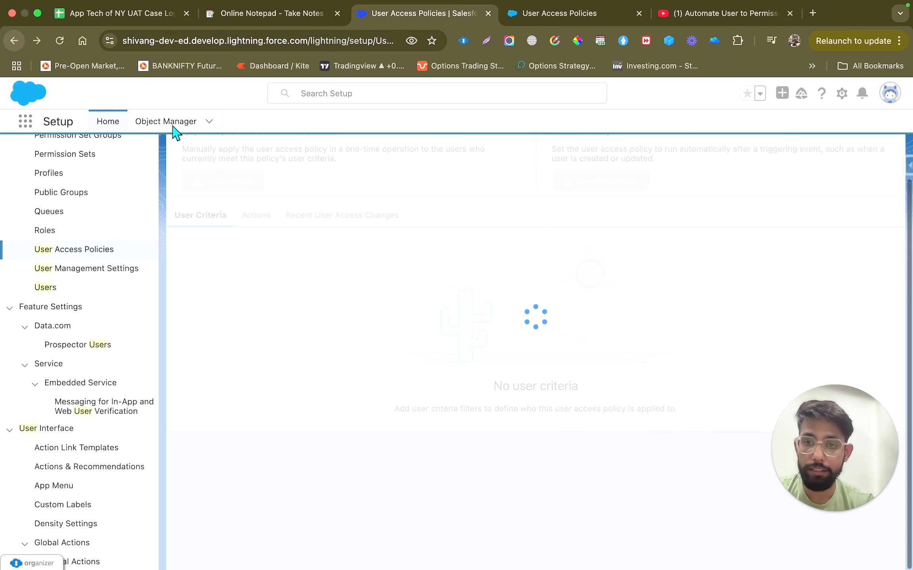
Step: Review the Hospital Grant Access policy's recent user access changes, user criteria and actions
{"action": "left_click", "coordinate": [369, 261]}
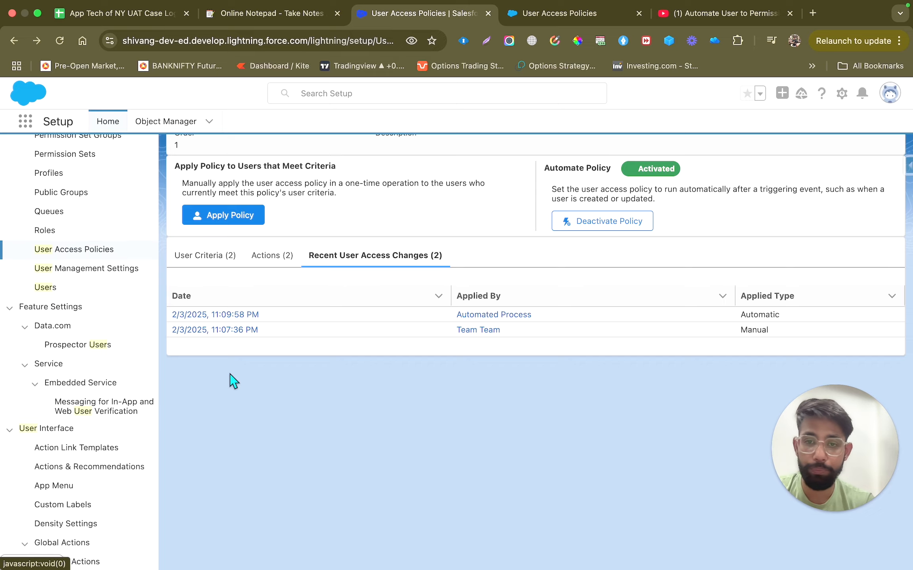
{"action": "scroll", "coordinate": [234, 382], "scroll_direction": "up", "scroll_amount": 3}
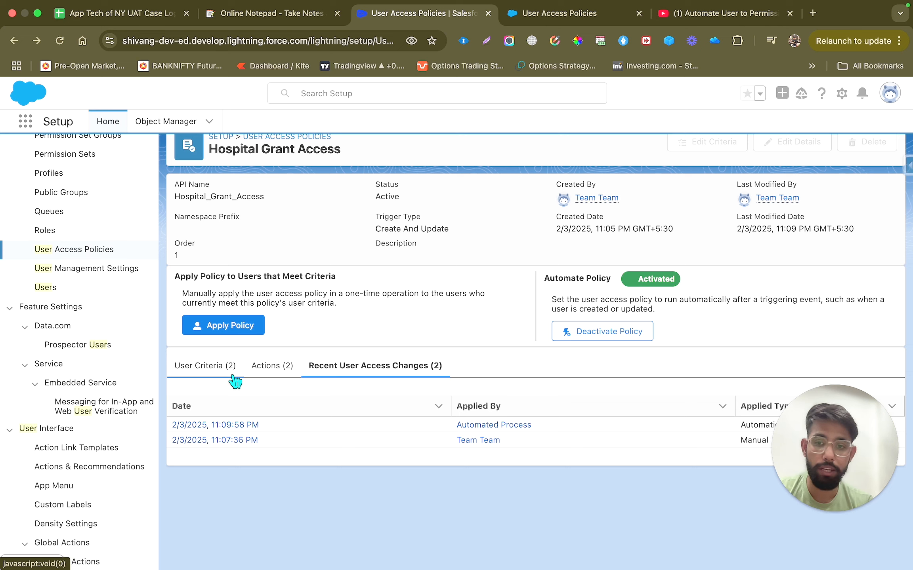
{"action": "left_click", "coordinate": [234, 379]}
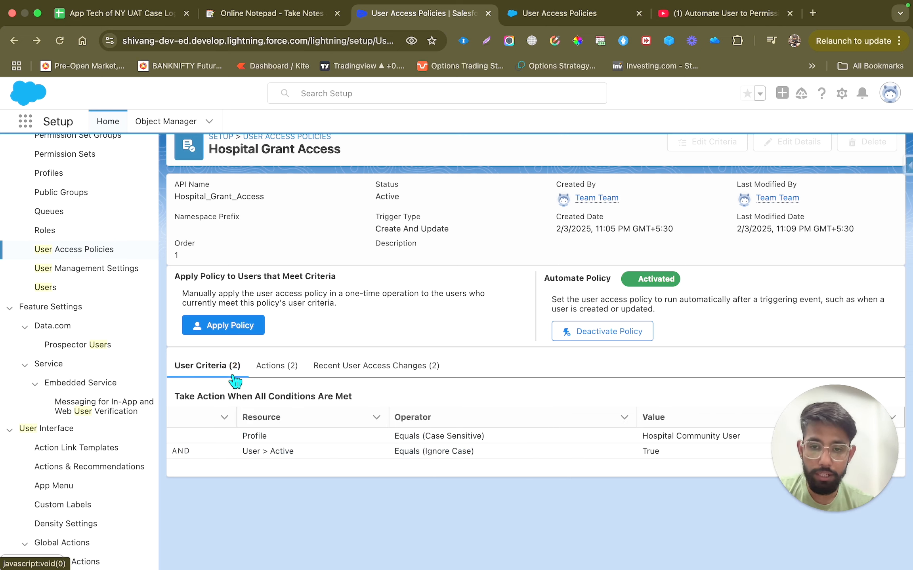
{"action": "left_click", "coordinate": [277, 367]}
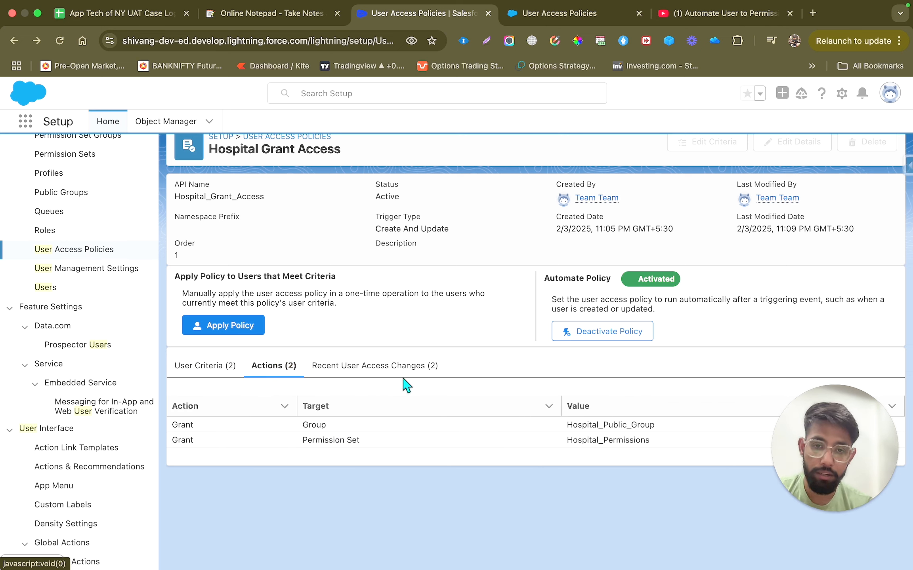
{"action": "left_click", "coordinate": [390, 366]}
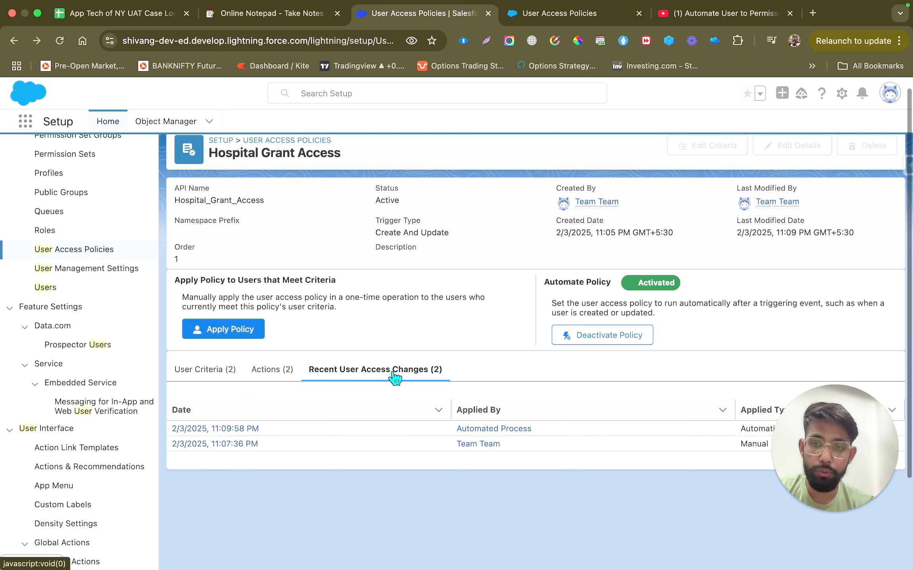
{"action": "scroll", "coordinate": [392, 377], "scroll_direction": "up", "scroll_amount": 1}
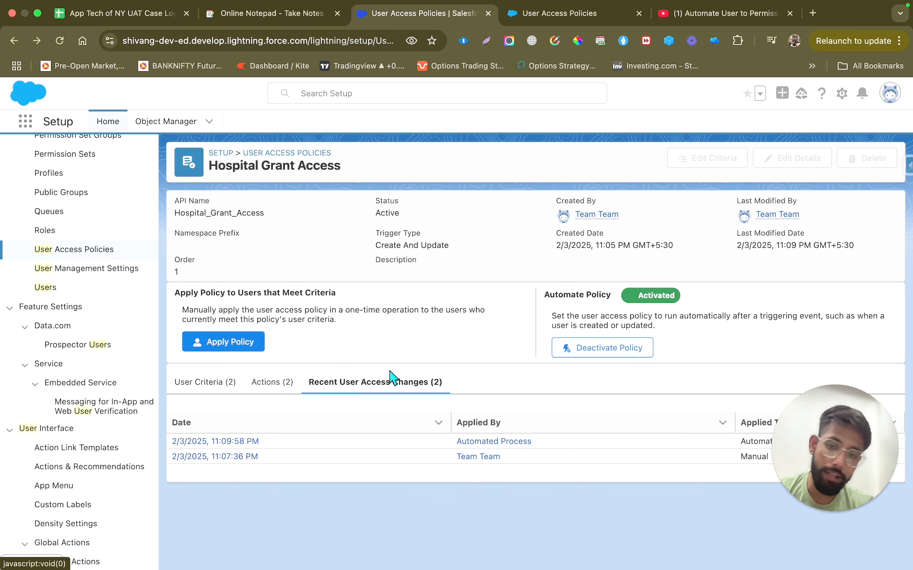